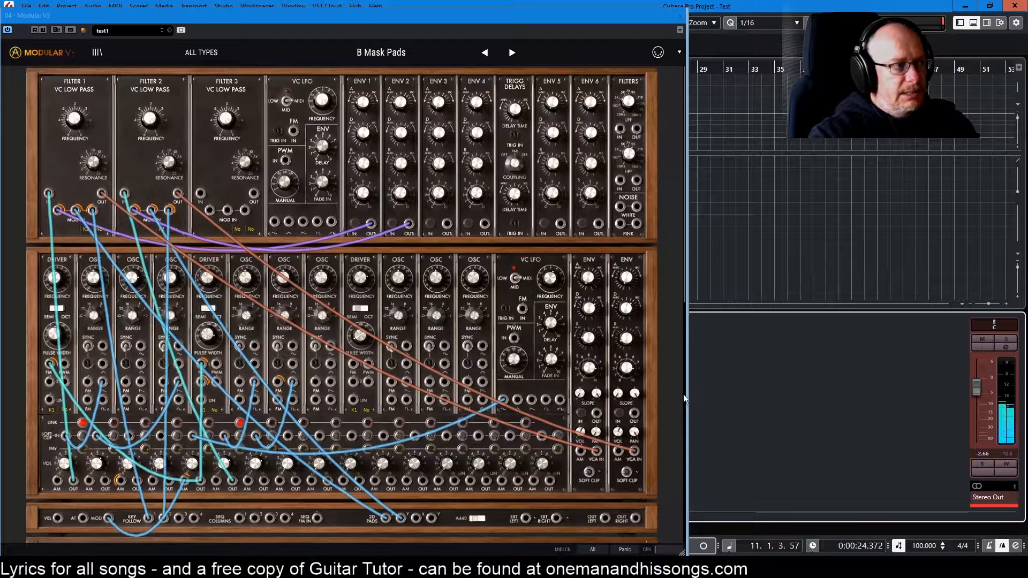
# Unpatch Filter 2 from the second VCA and remove the cables of Filter 2 and the second oscillator bank.
pyautogui.moveTo(636, 456); pyautogui.dragTo(600, 320)
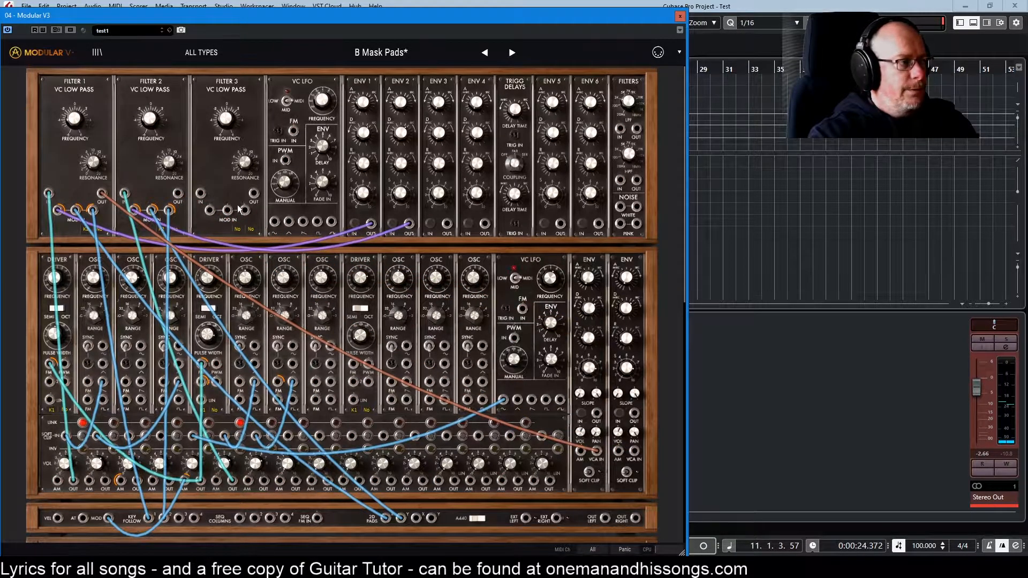
pyautogui.moveTo(134, 210); pyautogui.dragTo(126, 227)
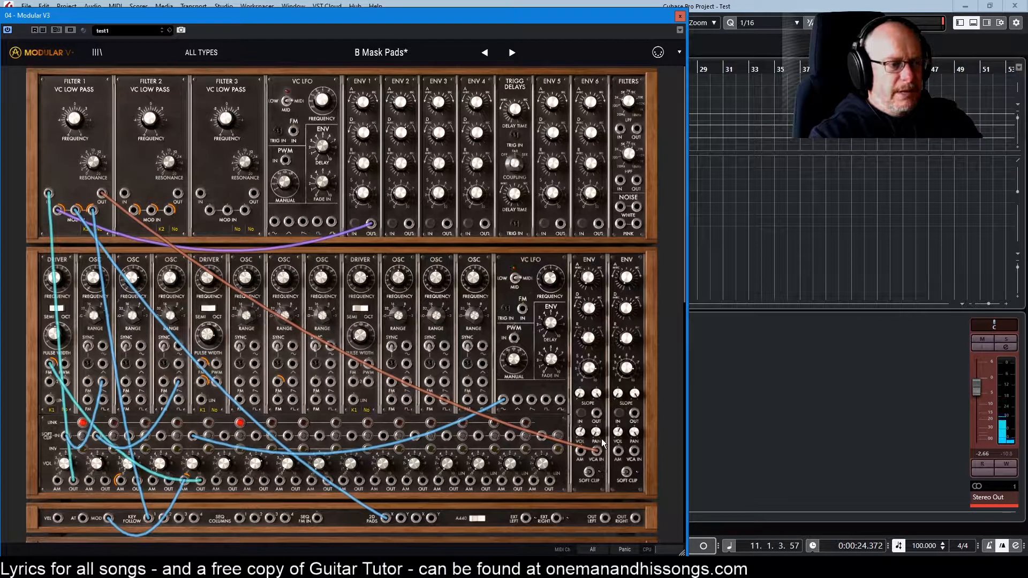
pyautogui.moveTo(597, 433)
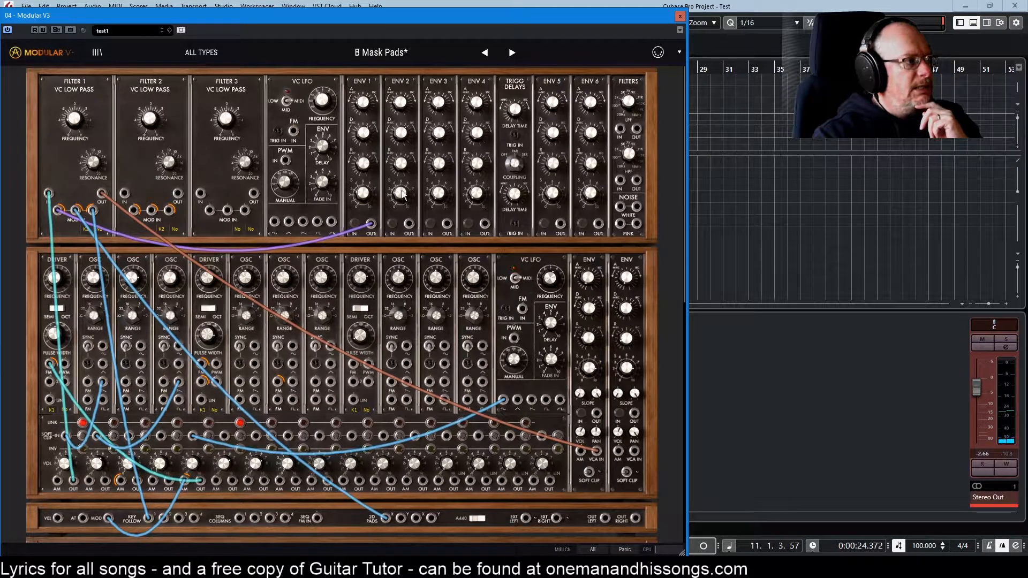
# Save the reduced patch as a preset.
pyautogui.click(170, 30)
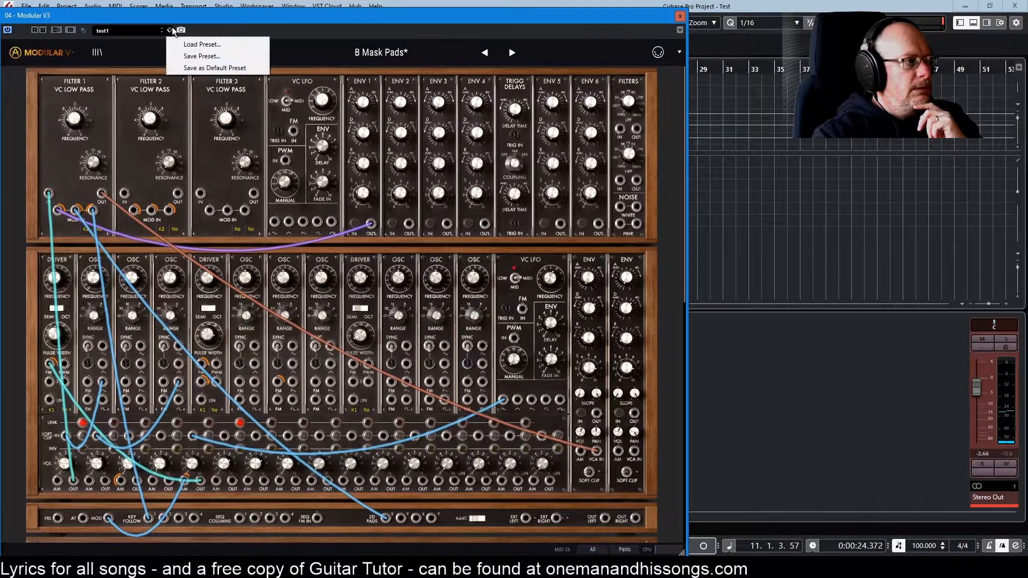
pyautogui.click(199, 55)
# Examine sound controller A, assigned to Filter 1 FM2, and the remaining cable from the 2D pads outputs to Filter 1.
pyautogui.scroll(-5, 459, 246)
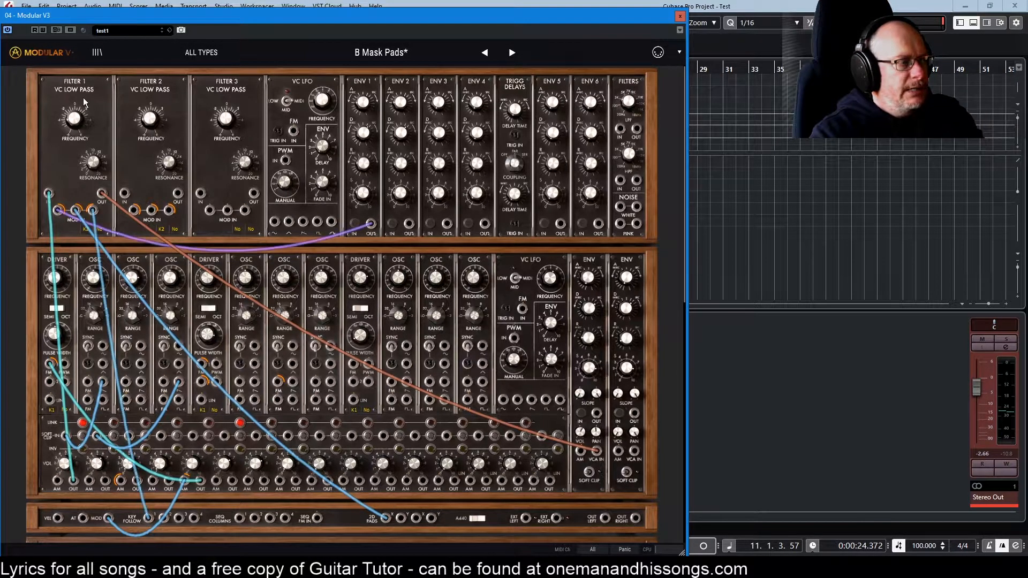
pyautogui.scroll(-10, 429, 390)
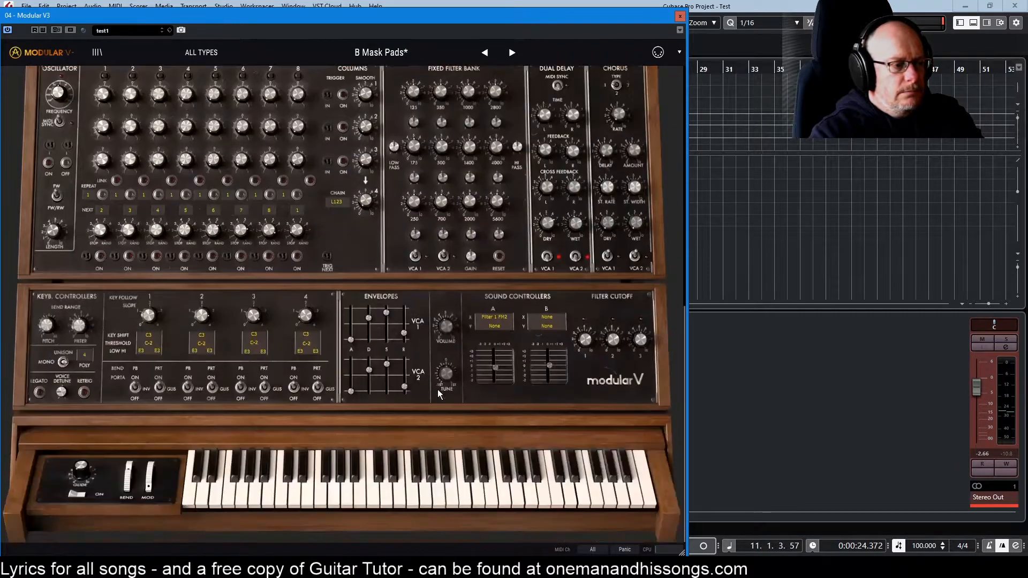
pyautogui.moveTo(496, 369); pyautogui.dragTo(499, 335)
pyautogui.scroll(15, 508, 353)
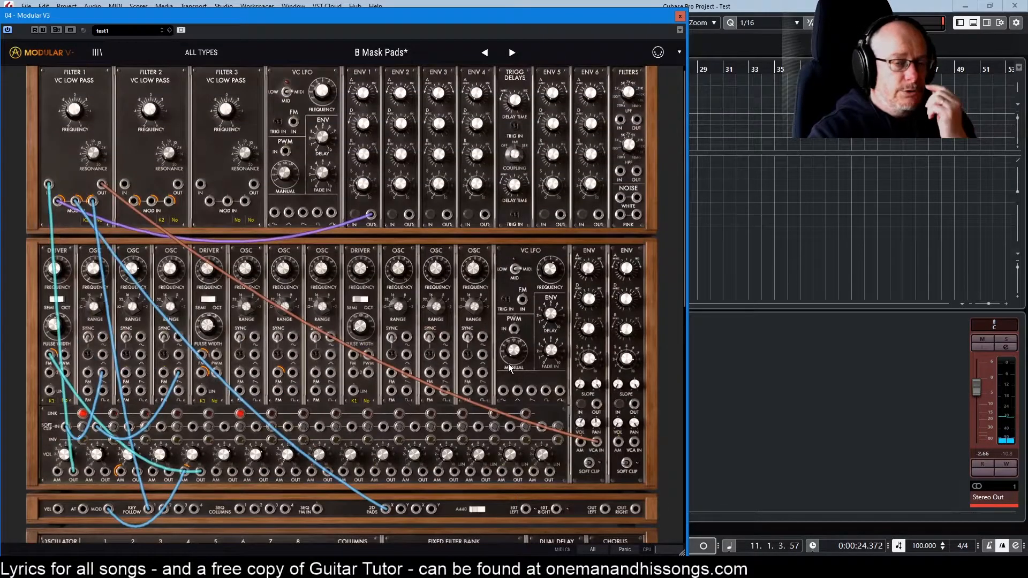
pyautogui.scroll(-1, 506, 371)
pyautogui.scroll(-1, 506, 370)
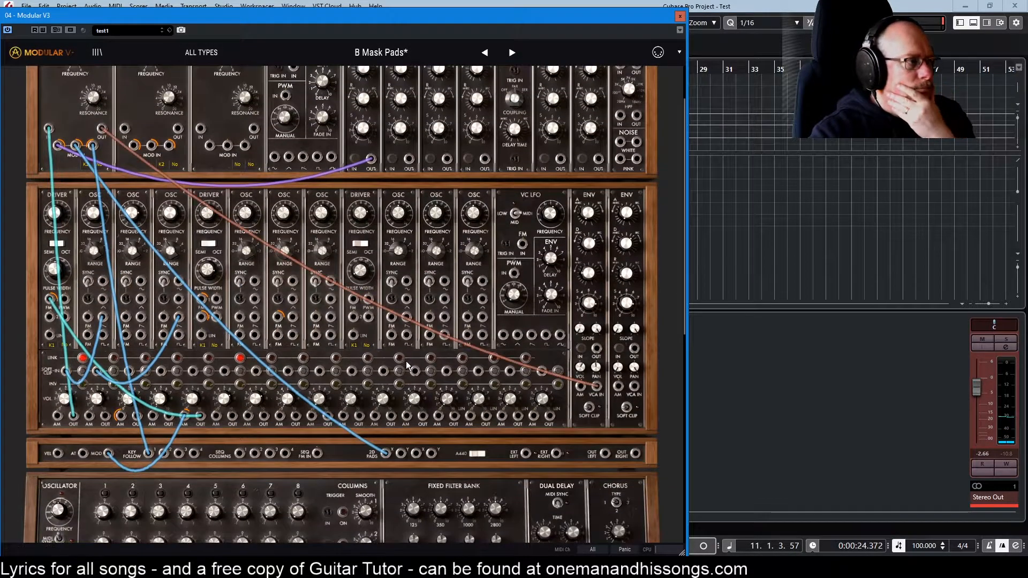
pyautogui.scroll(2, 262, 367)
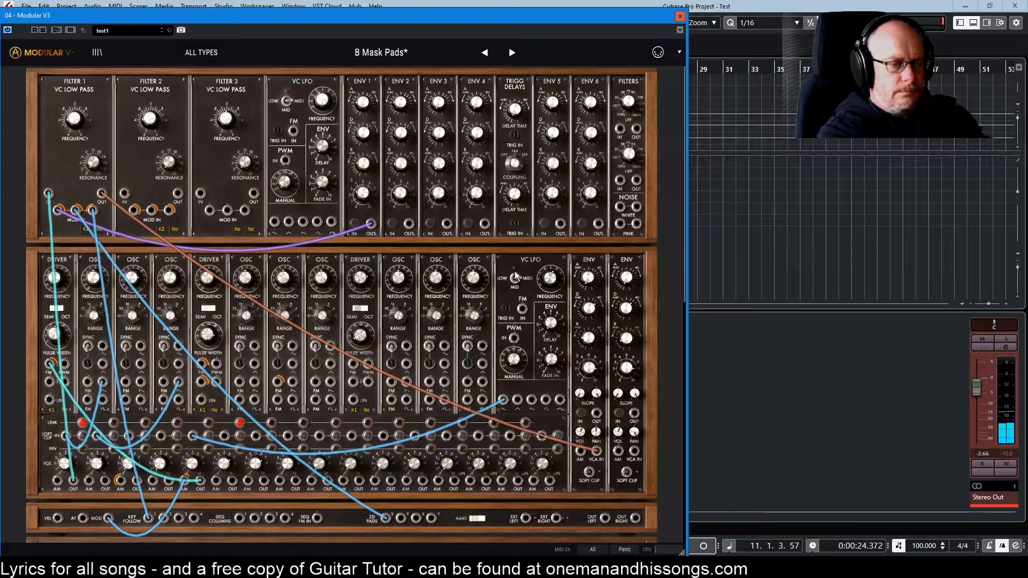
# Try a gain of about -42 dB on mixer channel 5, which feeds the first driver's pulse-width modulation.
pyautogui.moveTo(186, 477)
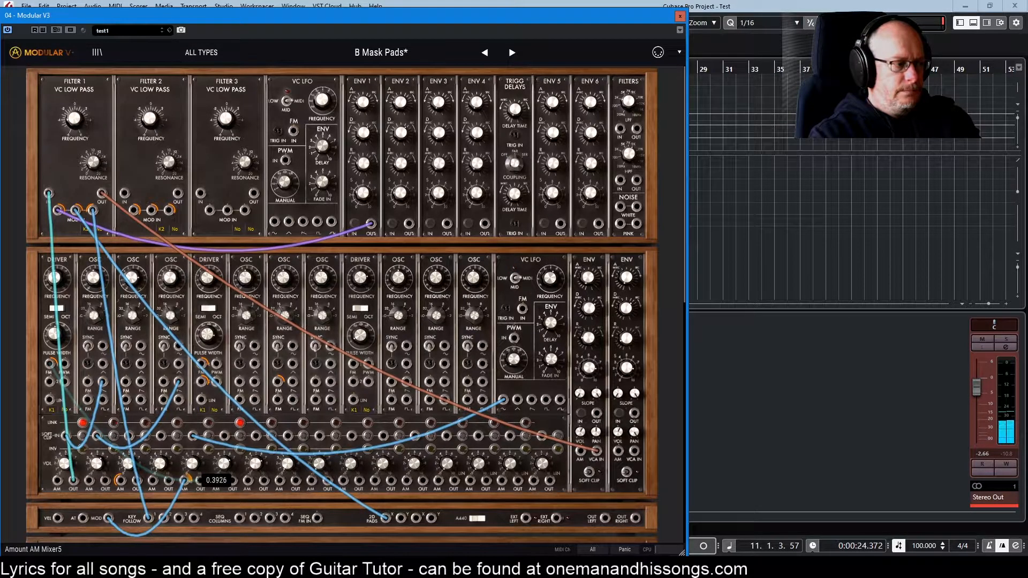
pyautogui.moveTo(192, 464); pyautogui.dragTo(191, 469)
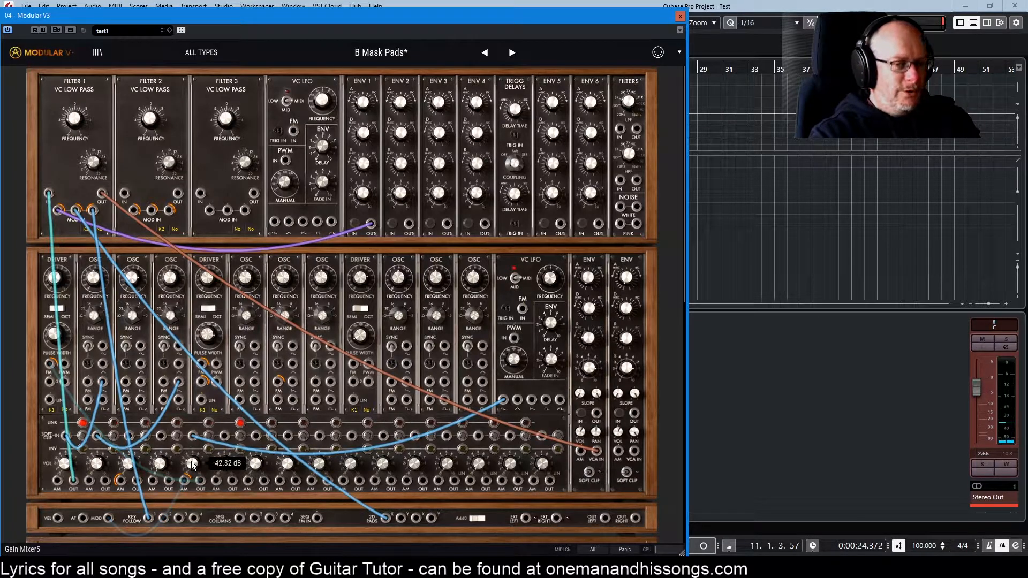
pyautogui.moveTo(191, 460); pyautogui.dragTo(197, 464)
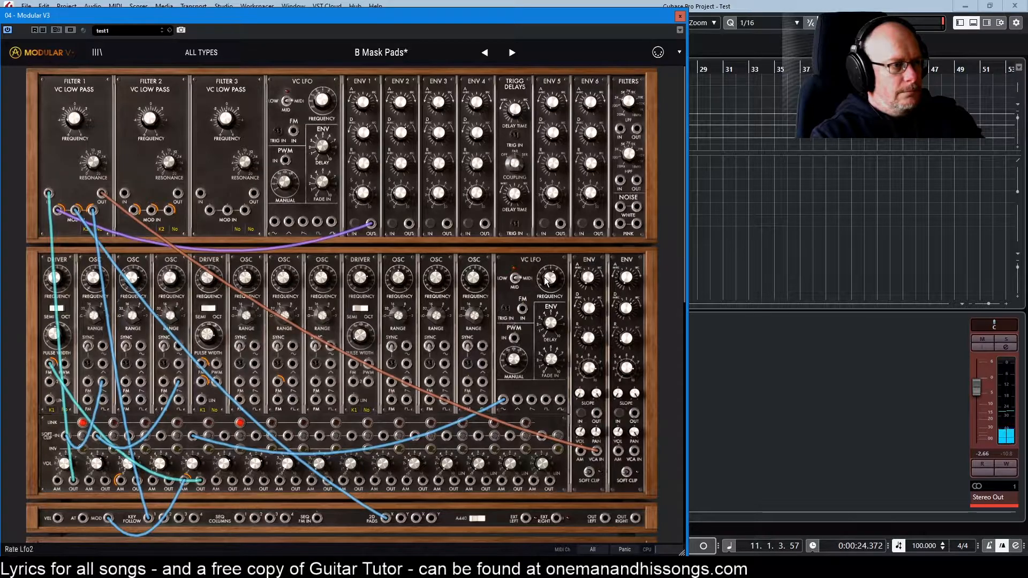
pyautogui.moveTo(548, 279)
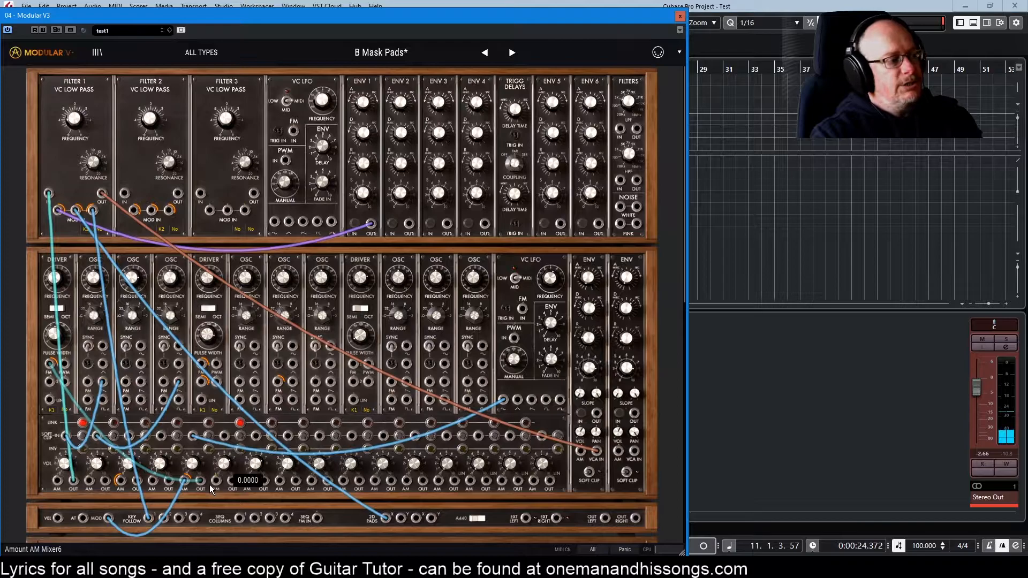
pyautogui.moveTo(48, 364)
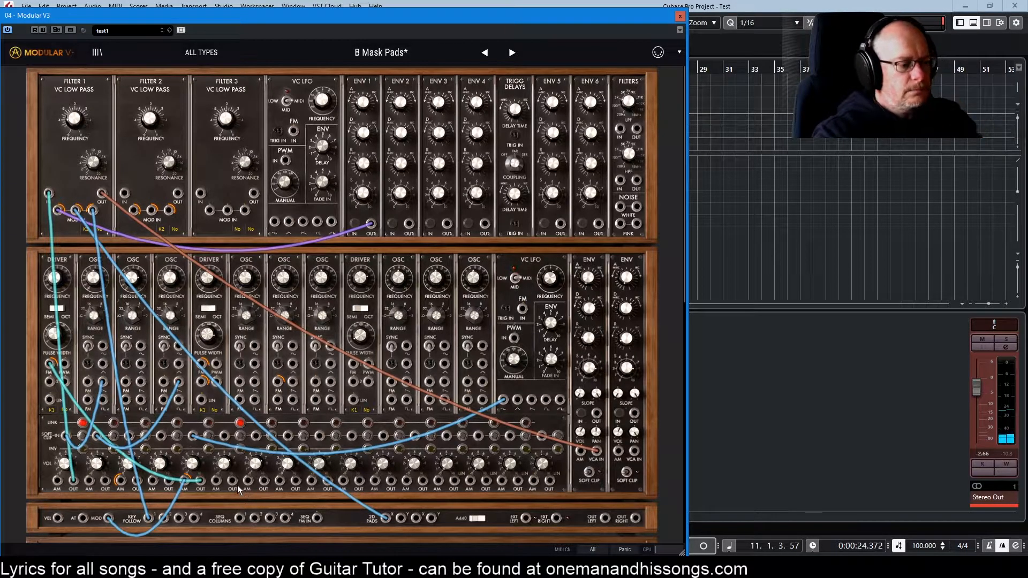
# Sweep the gain of mixer channel 5 up through about -21.8 dB to -15.1 dB, and fine-tune it by ear.
pyautogui.moveTo(193, 464)
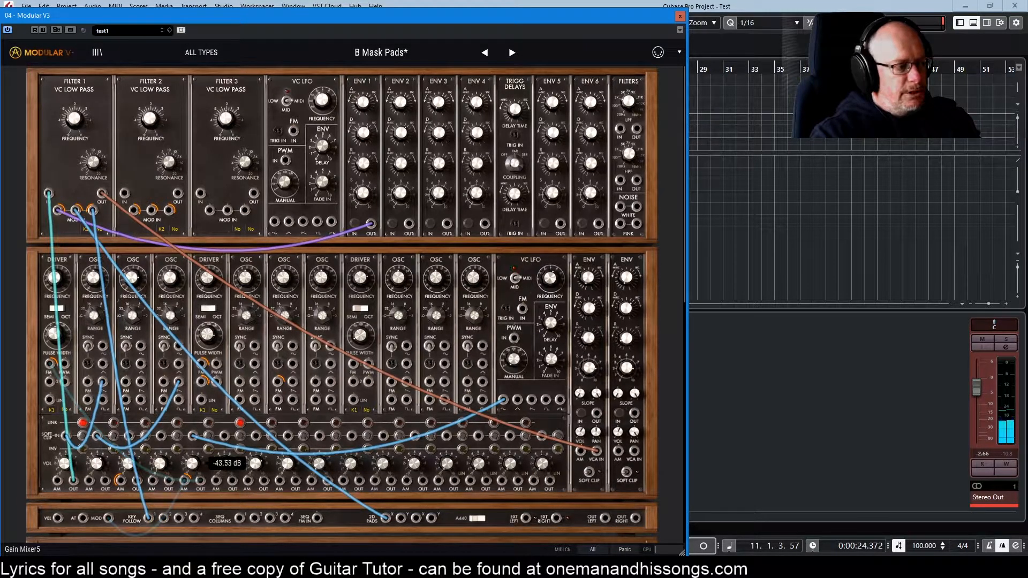
pyautogui.scroll(3, 192, 464)
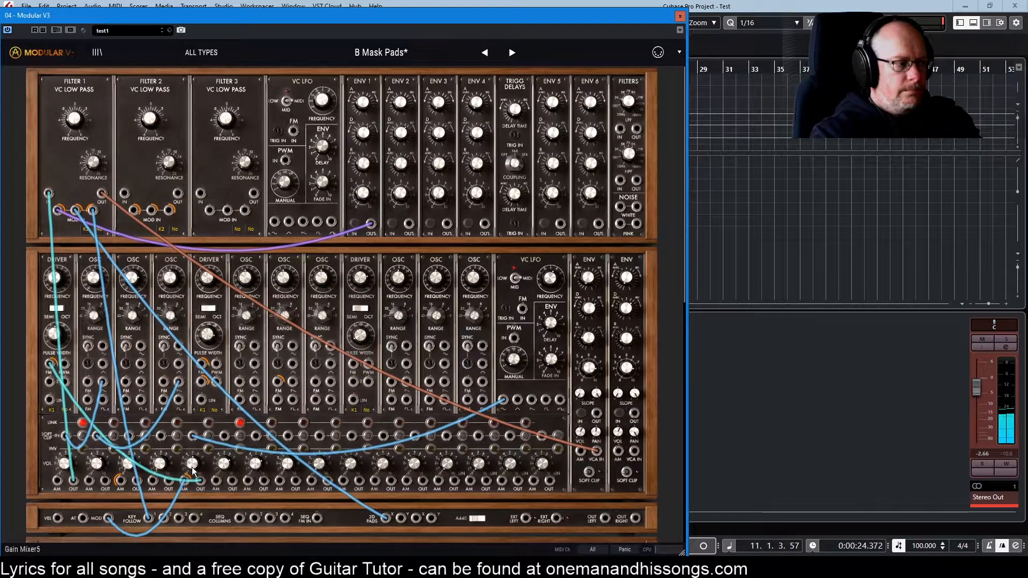
pyautogui.scroll(-2, 185, 456)
pyautogui.scroll(-5, 191, 464)
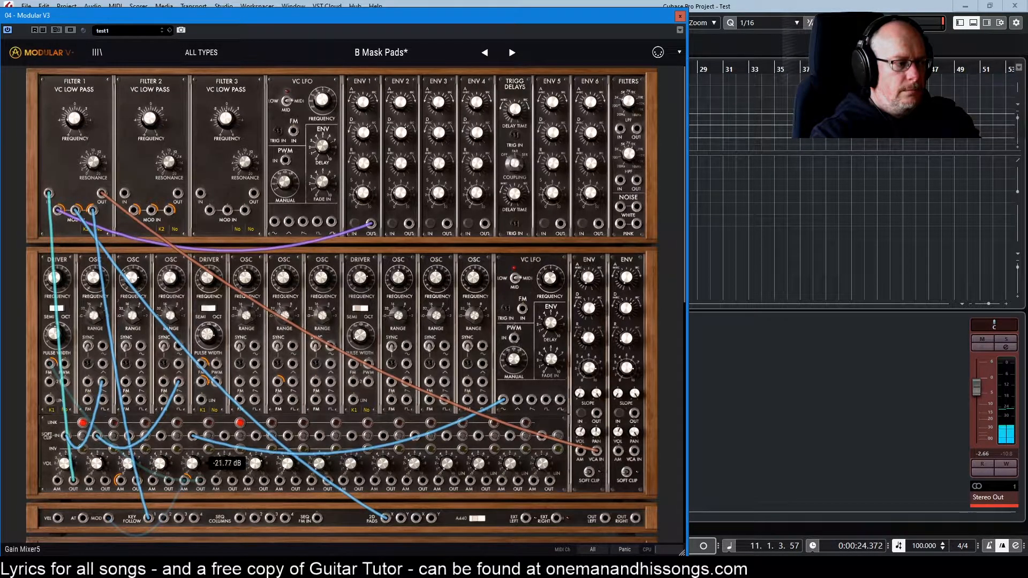
pyautogui.moveTo(191, 463); pyautogui.dragTo(191, 447)
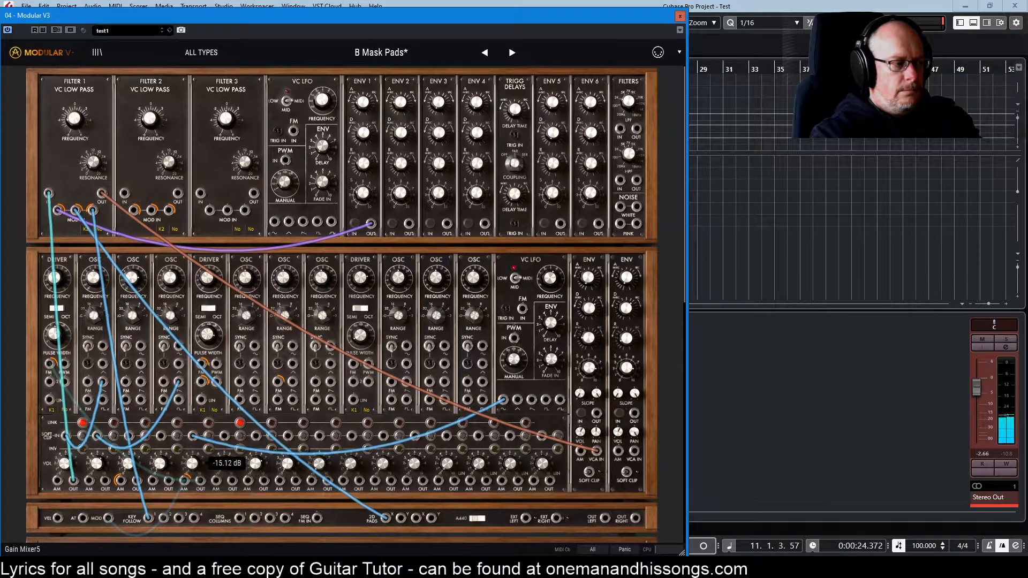
pyautogui.moveTo(192, 463); pyautogui.dragTo(192, 470)
pyautogui.moveTo(192, 470); pyautogui.dragTo(192, 469)
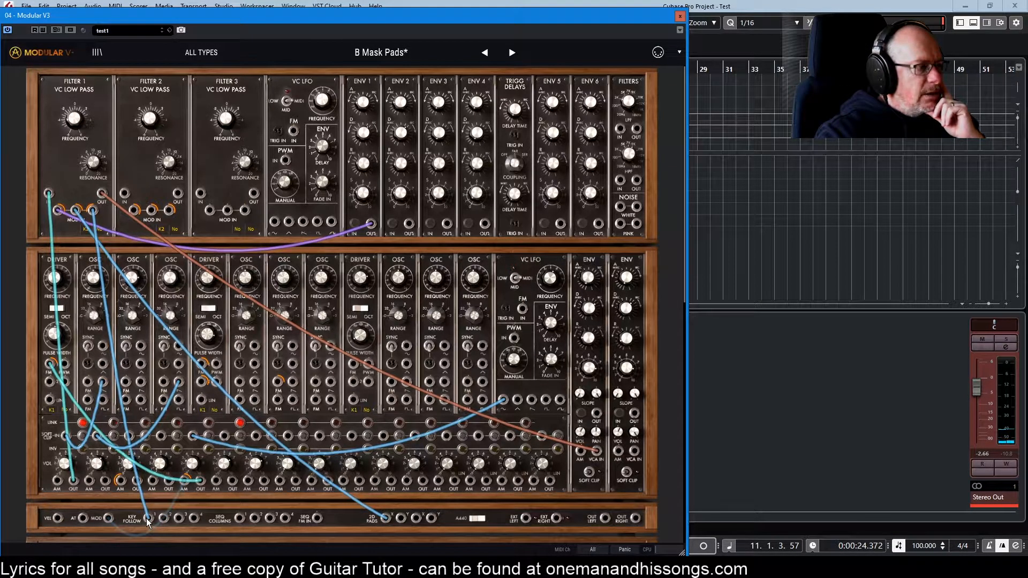
# Trace the key follow 1 cable to Filter 1's third modulation input and examine the key follow 1 slope setting.
pyautogui.moveTo(146, 516); pyautogui.dragTo(93, 212)
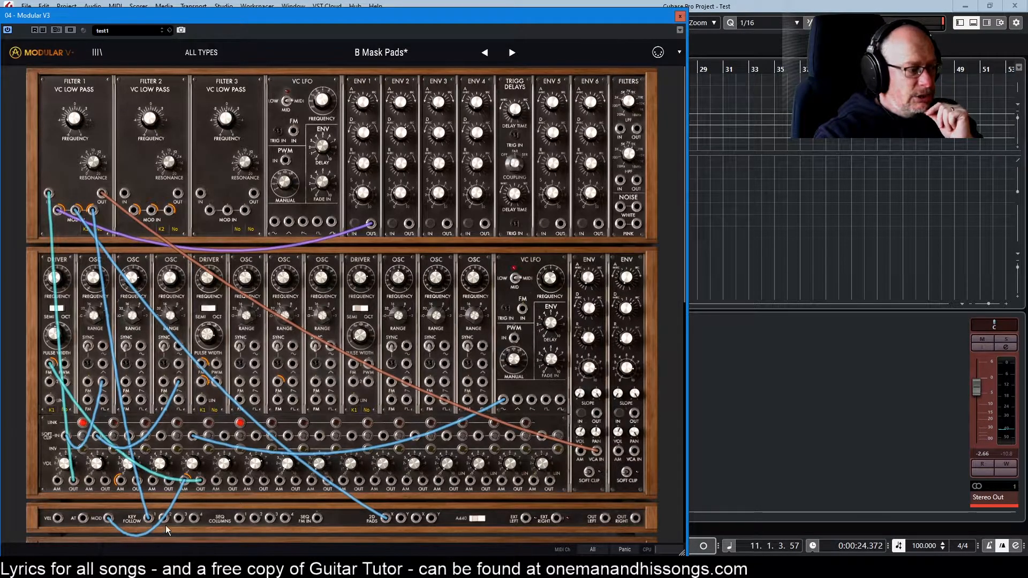
pyautogui.moveTo(184, 516); pyautogui.dragTo(185, 479)
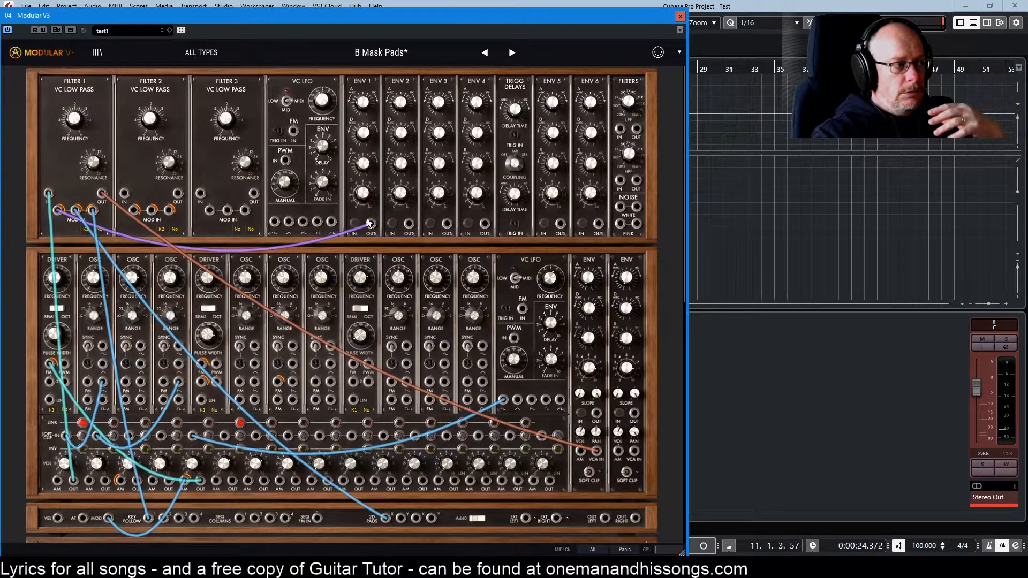
pyautogui.scroll(-4, 353, 236)
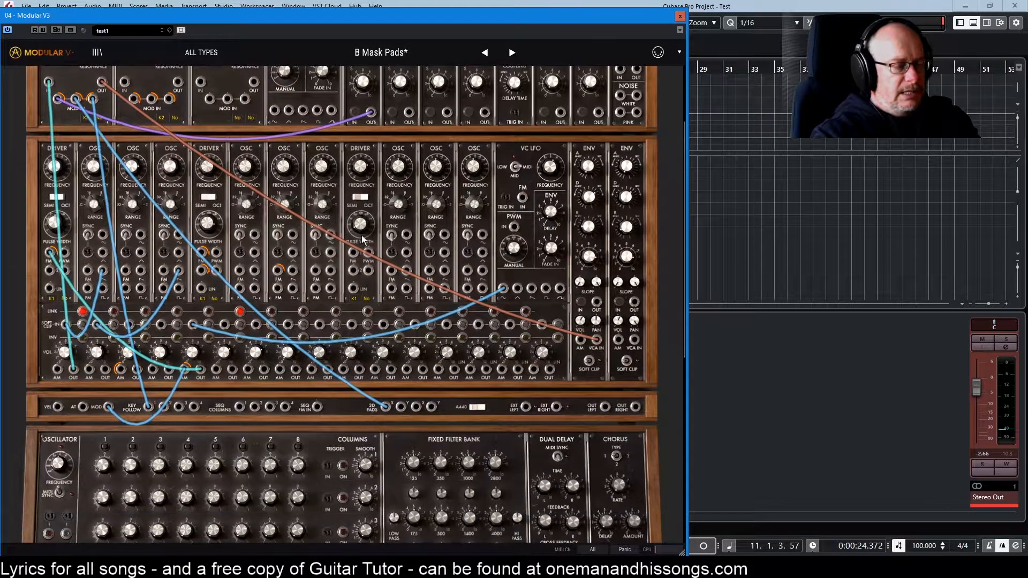
pyautogui.scroll(4, 347, 249)
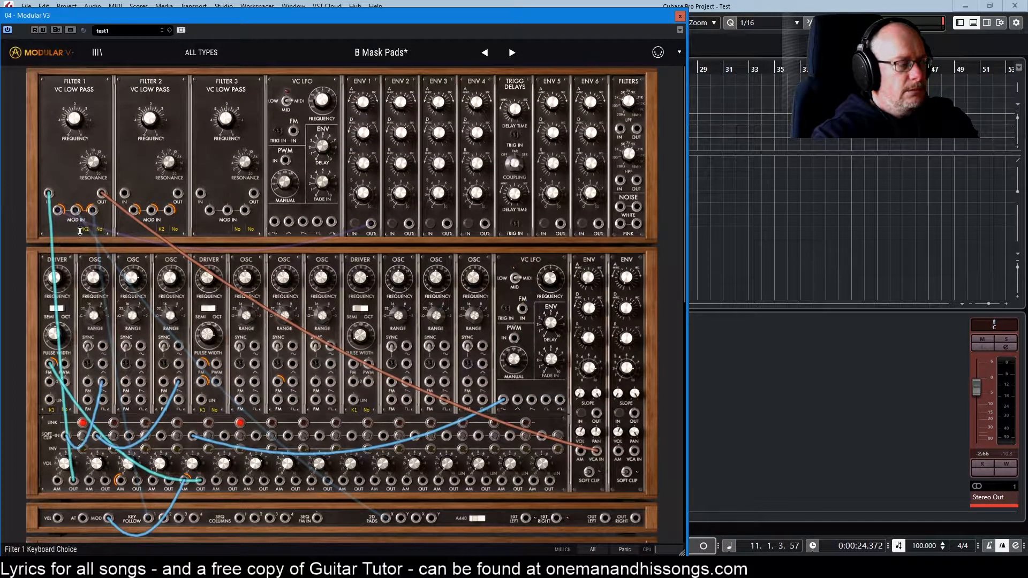
pyautogui.scroll(-1, 437, 321)
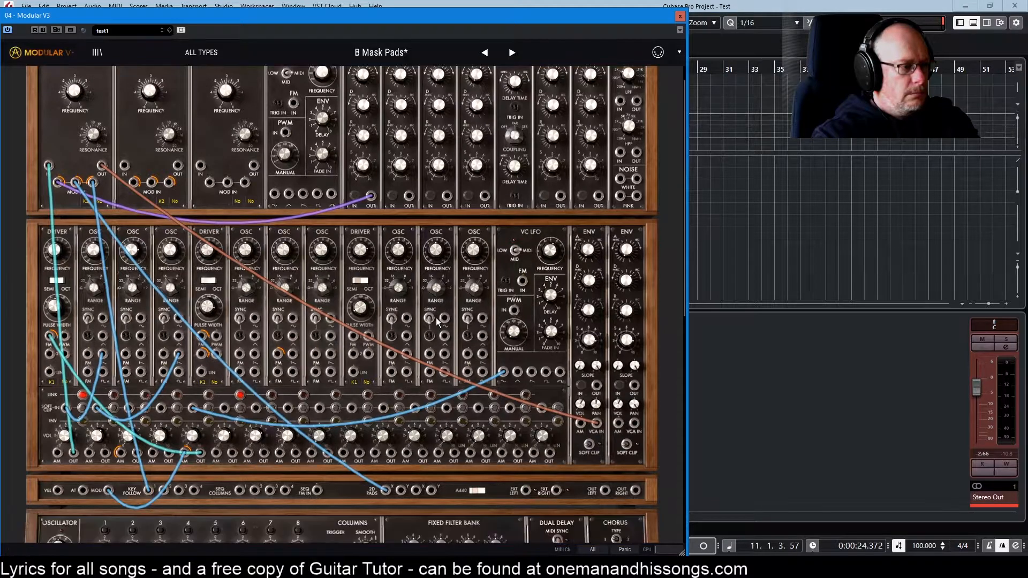
pyautogui.scroll(-6, 436, 317)
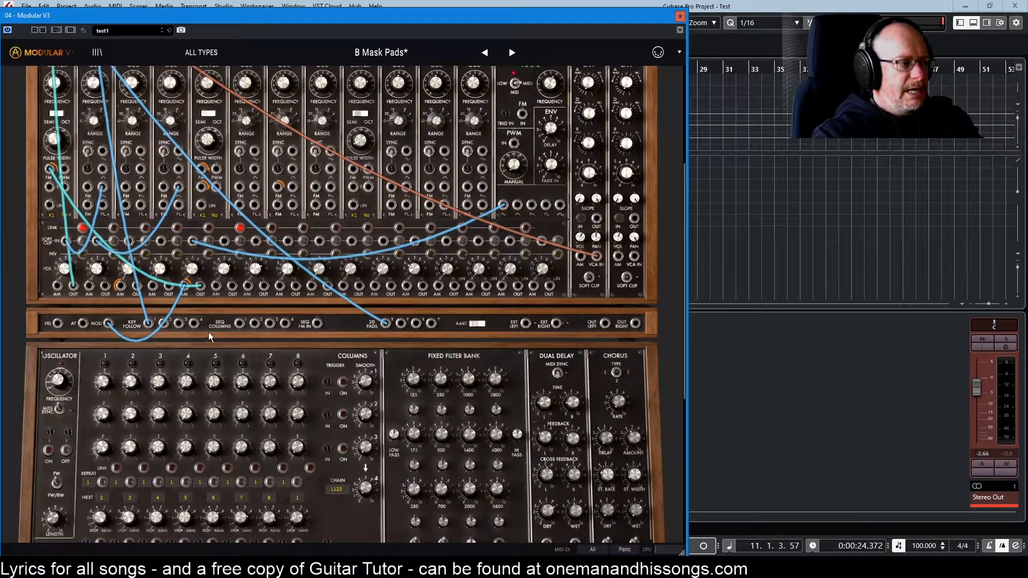
pyautogui.scroll(-8, 143, 319)
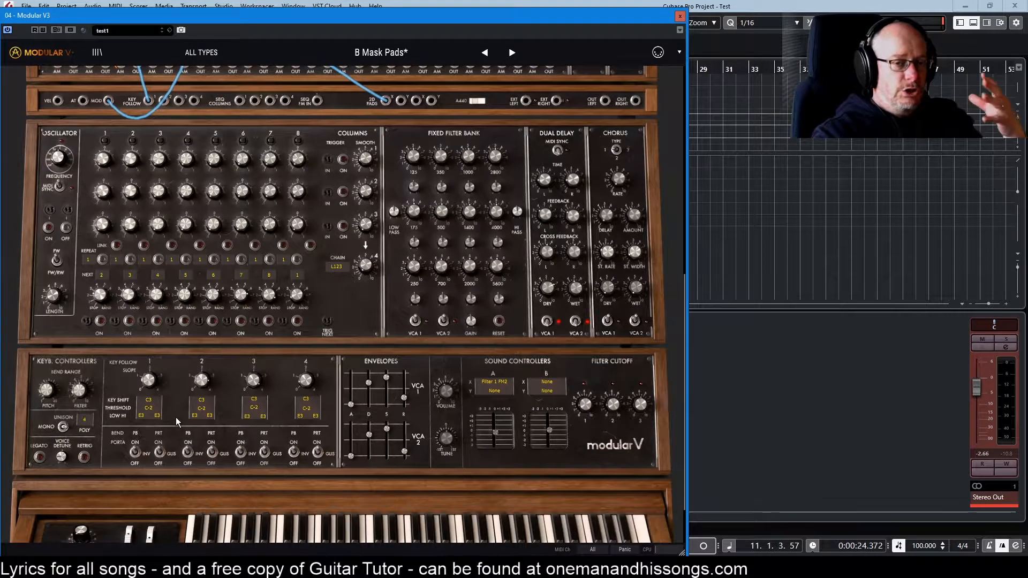
pyautogui.moveTo(148, 382)
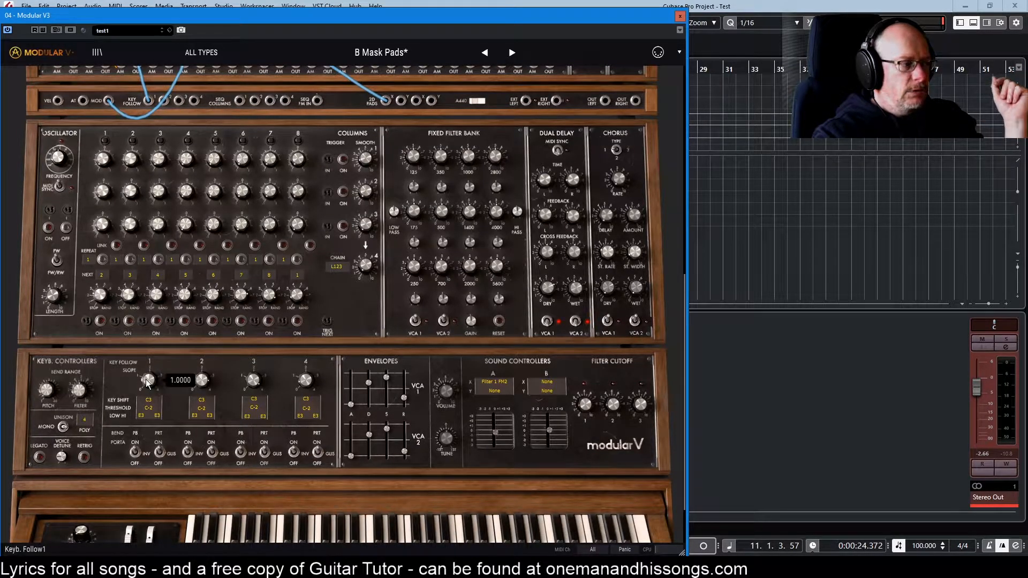
pyautogui.scroll(15, 176, 364)
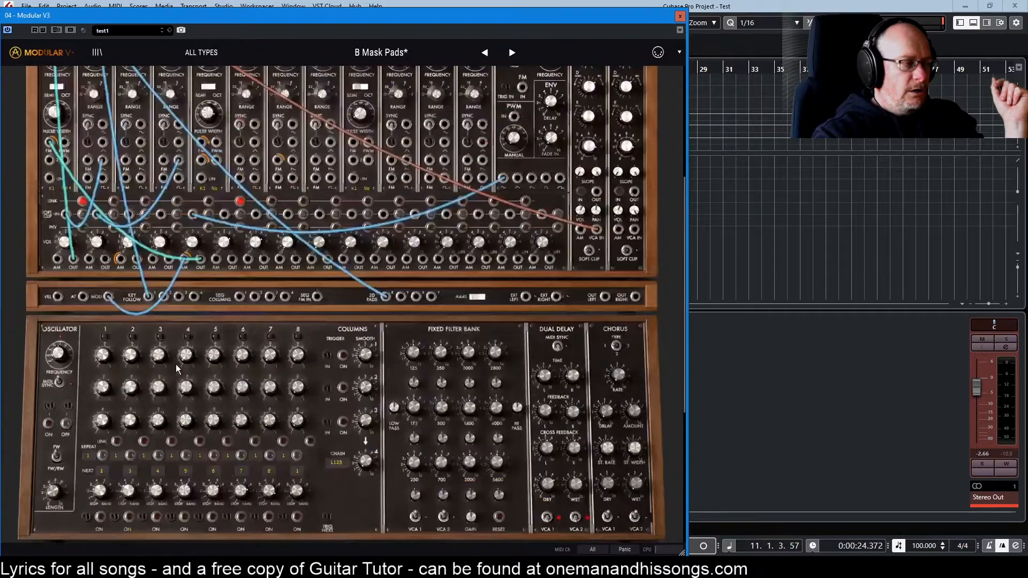
# Set the amount of Filter 1's third modulation input, fed by key follow 1, to -0.3885.
pyautogui.click(136, 241)
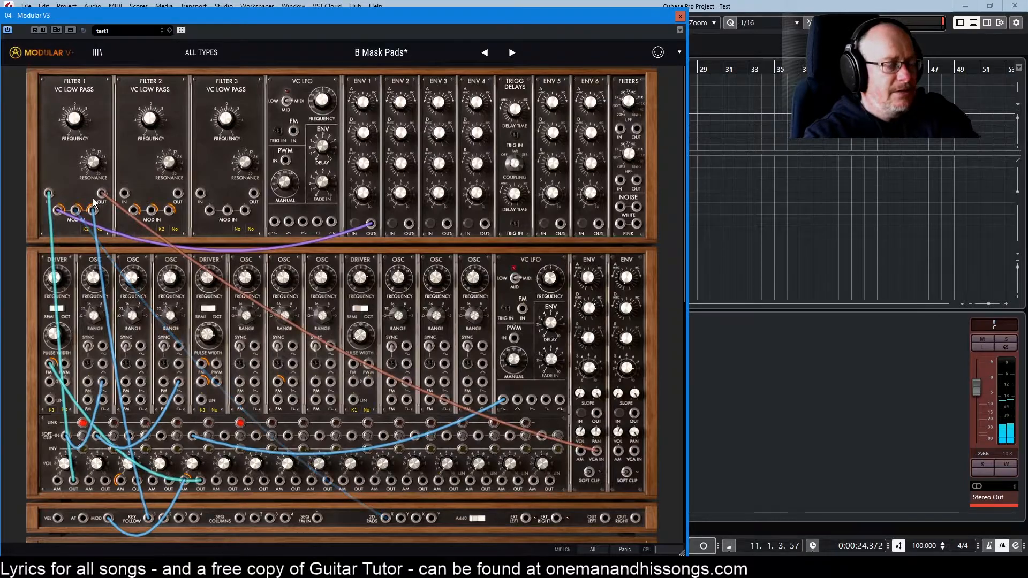
pyautogui.moveTo(92, 211)
pyautogui.mouseDown()
pyautogui.moveTo(102, 208)
pyautogui.moveTo(95, 213)
pyautogui.mouseUp()
pyautogui.moveTo(95, 206)
pyautogui.moveTo(95, 206); pyautogui.dragTo(94, 215)
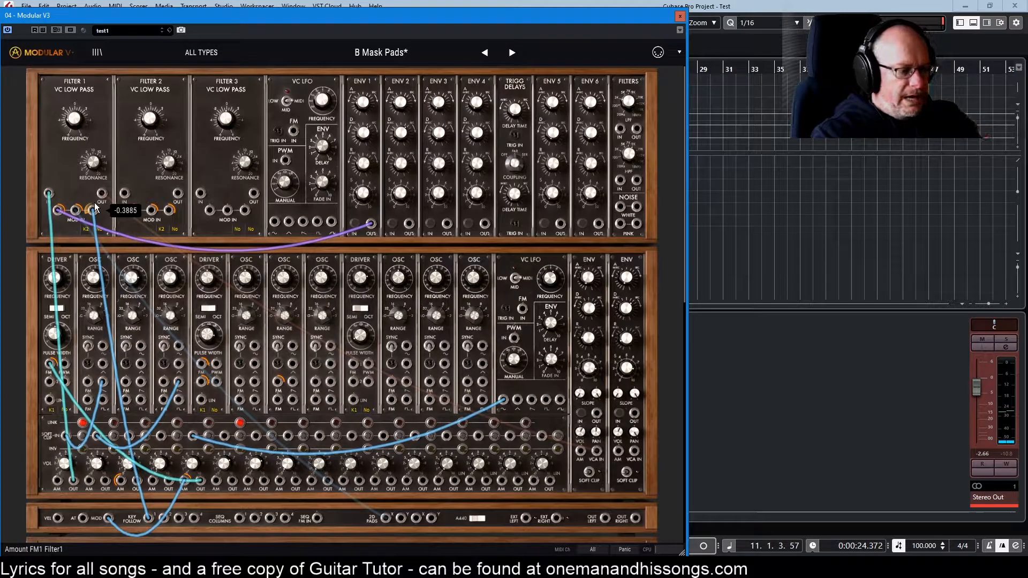
# Check the key follow 1 settings and readjust the key-follow amount on Filter 1's third modulation input.
pyautogui.scroll(-6, 134, 268)
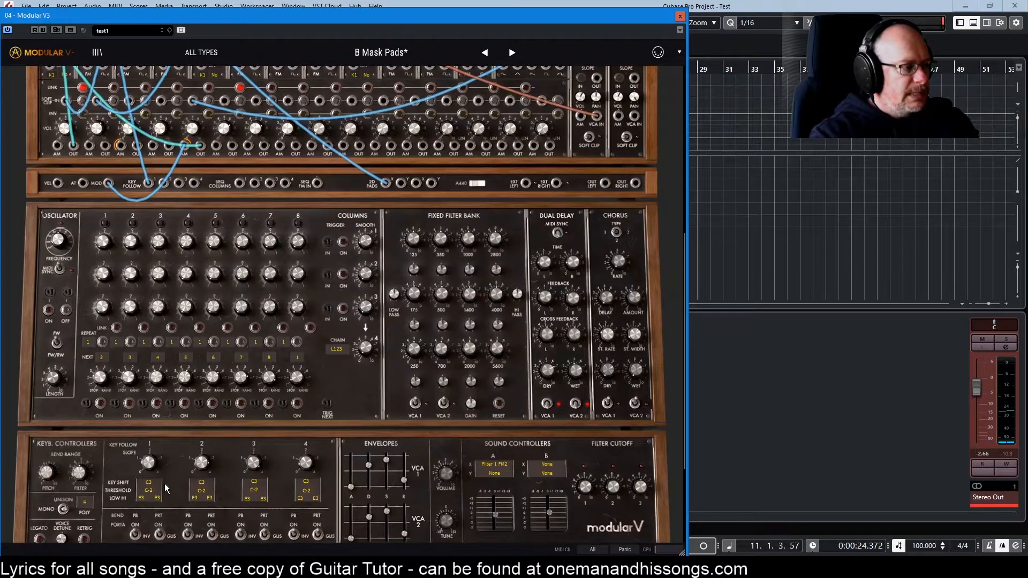
pyautogui.scroll(6, 160, 460)
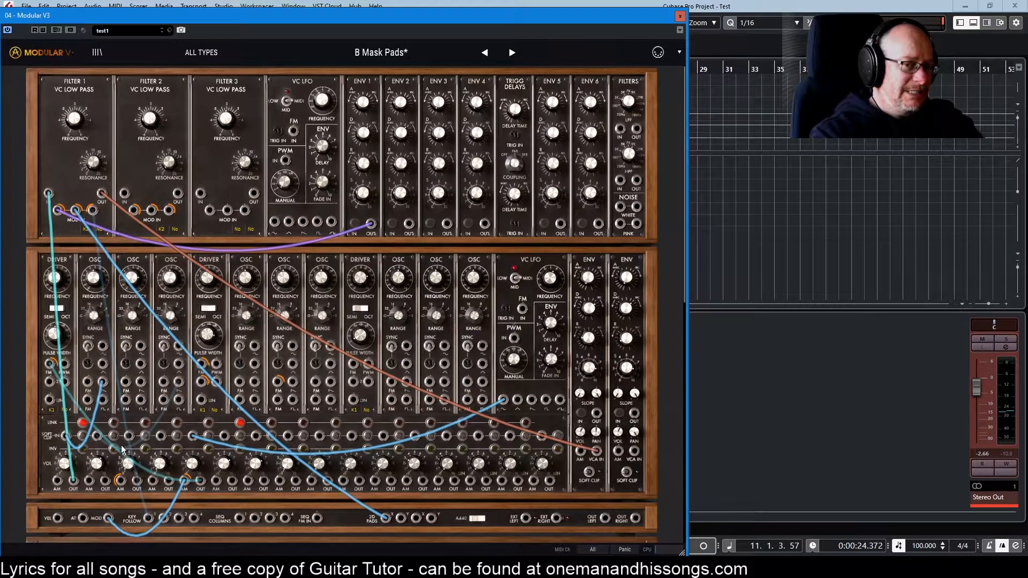
pyautogui.moveTo(99, 217)
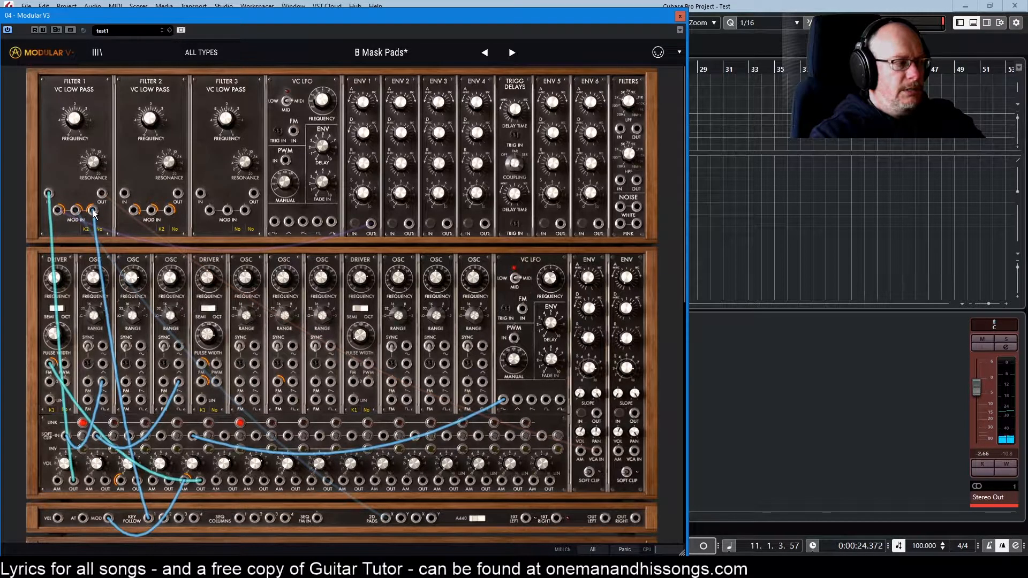
pyautogui.moveTo(93, 213)
pyautogui.mouseDown()
pyautogui.moveTo(110, 216)
pyautogui.moveTo(93, 212)
pyautogui.mouseUp()
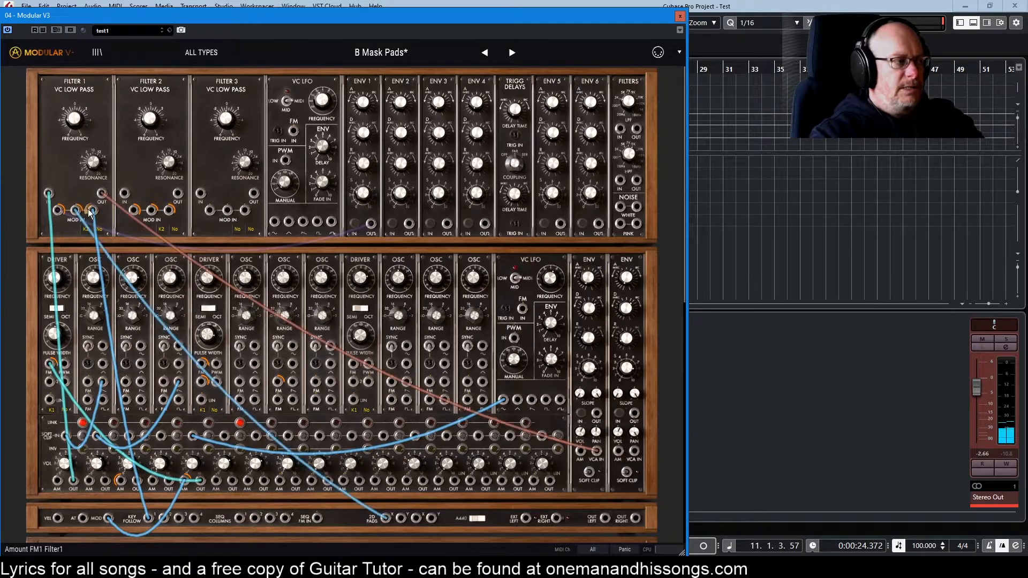
pyautogui.moveTo(89, 209)
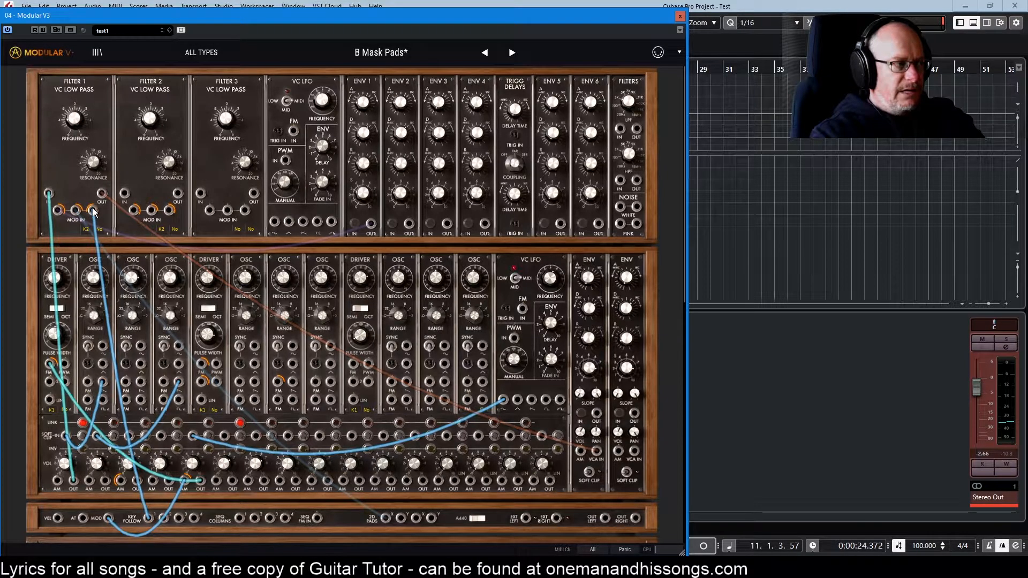
# Sweep the amount of Filter 1's third modulation input through 0.1547, 0.0461, 0.2780, zero and -0.5207 to compare the key-follow effect.
pyautogui.moveTo(93, 211)
pyautogui.mouseDown()
pyautogui.moveTo(109, 213)
pyautogui.moveTo(93, 210)
pyautogui.mouseUp()
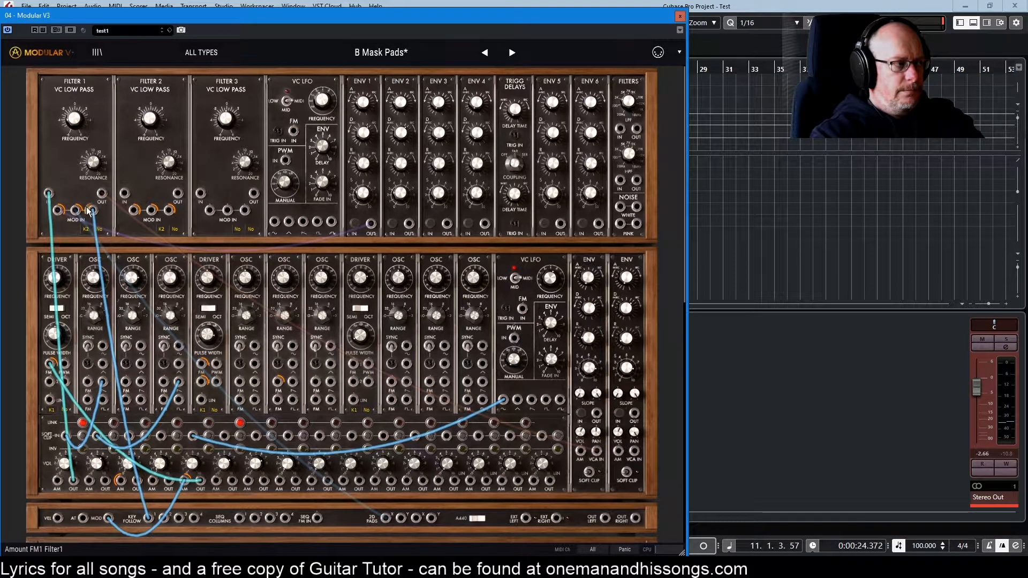
pyautogui.moveTo(81, 204)
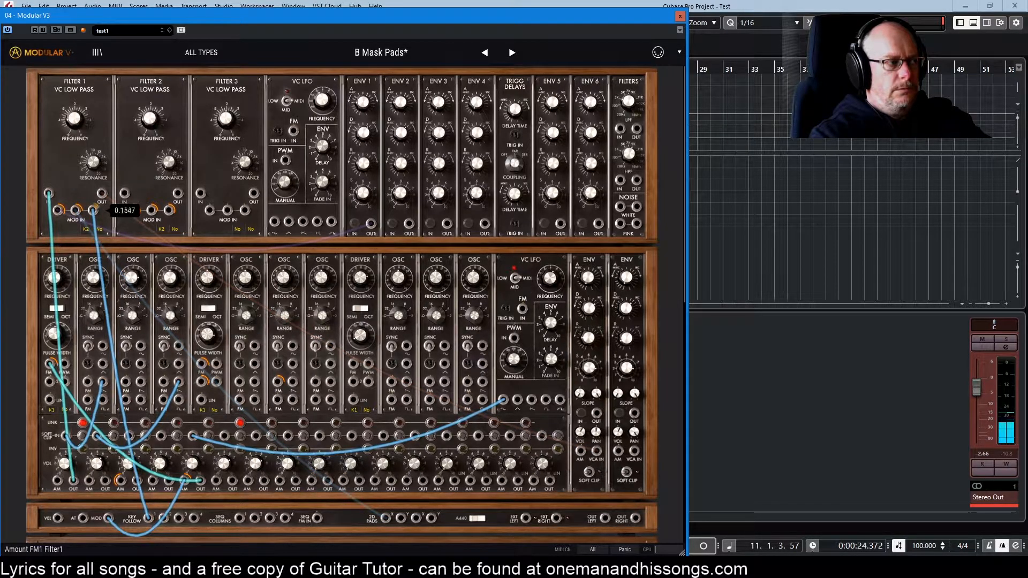
pyautogui.moveTo(97, 211)
pyautogui.mouseDown()
pyautogui.moveTo(97, 194)
pyautogui.moveTo(97, 220)
pyautogui.moveTo(93, 205)
pyautogui.mouseUp()
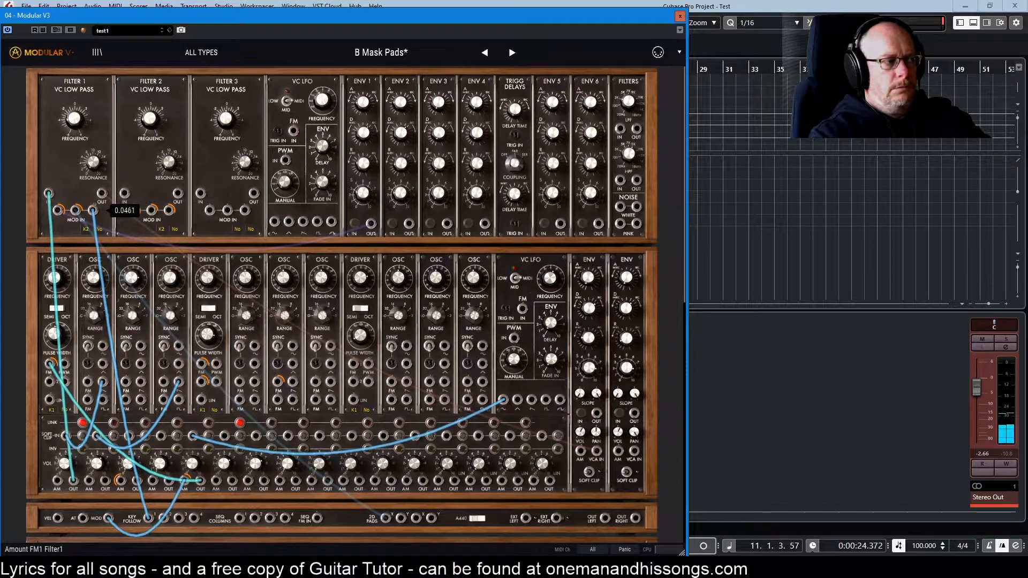
pyautogui.moveTo(92, 210); pyautogui.dragTo(92, 211)
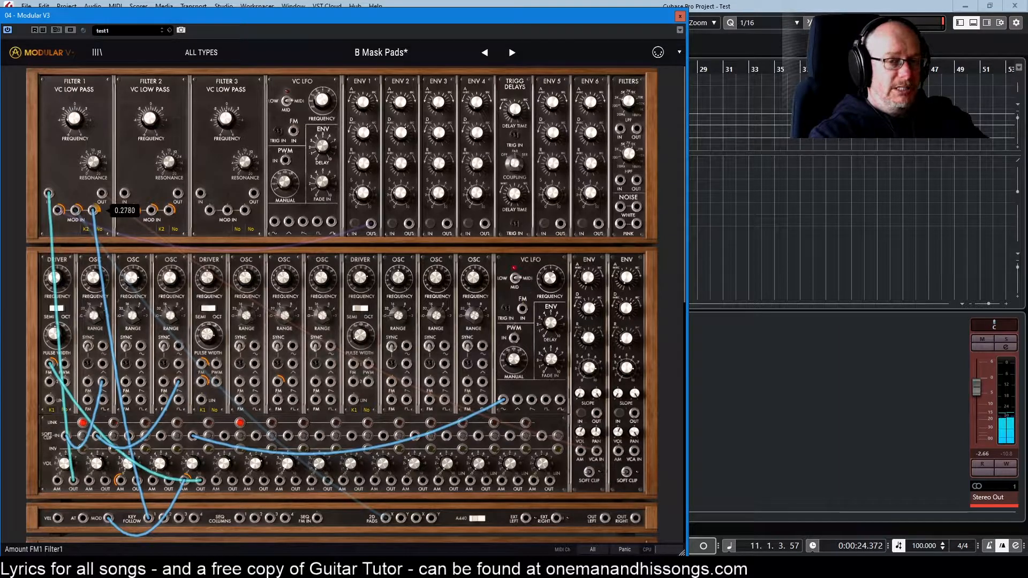
pyautogui.moveTo(93, 210); pyautogui.dragTo(93, 214)
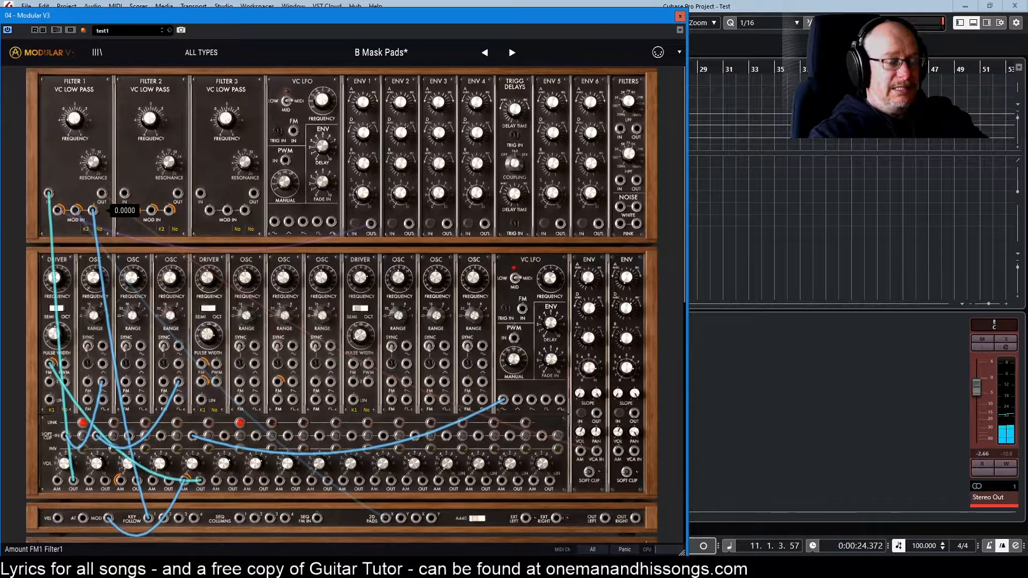
pyautogui.moveTo(93, 214); pyautogui.dragTo(93, 216)
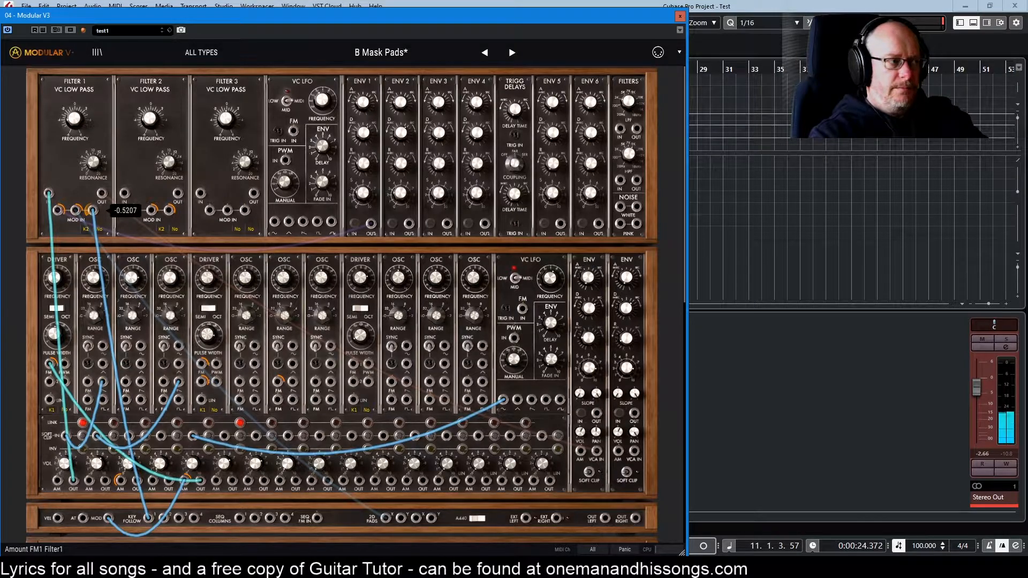
pyautogui.moveTo(92, 216); pyautogui.dragTo(92, 210)
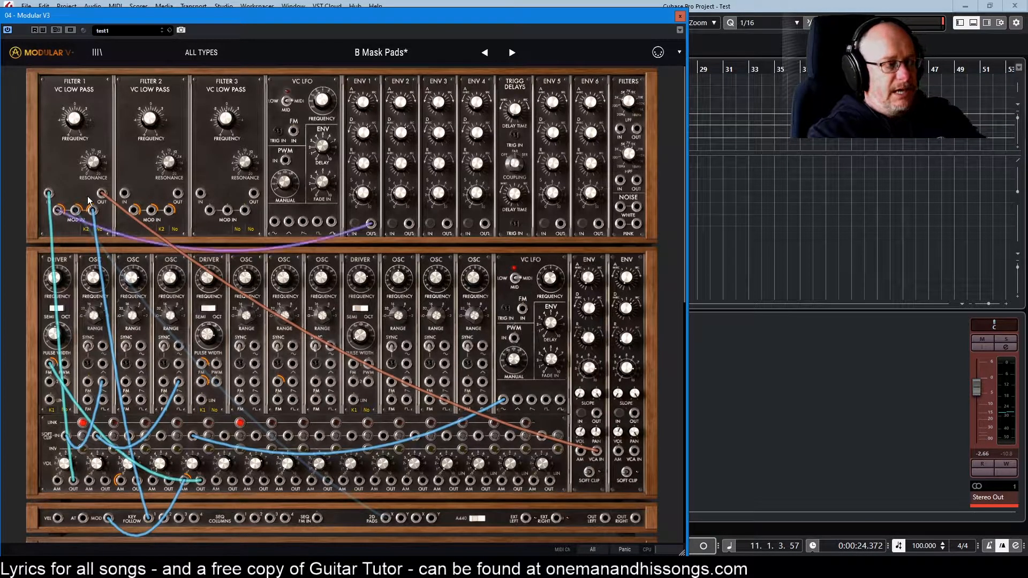
# Set the amount of Filter 1's third modulation input to -0.4740 and fine-tune it by ear.
pyautogui.moveTo(93, 208)
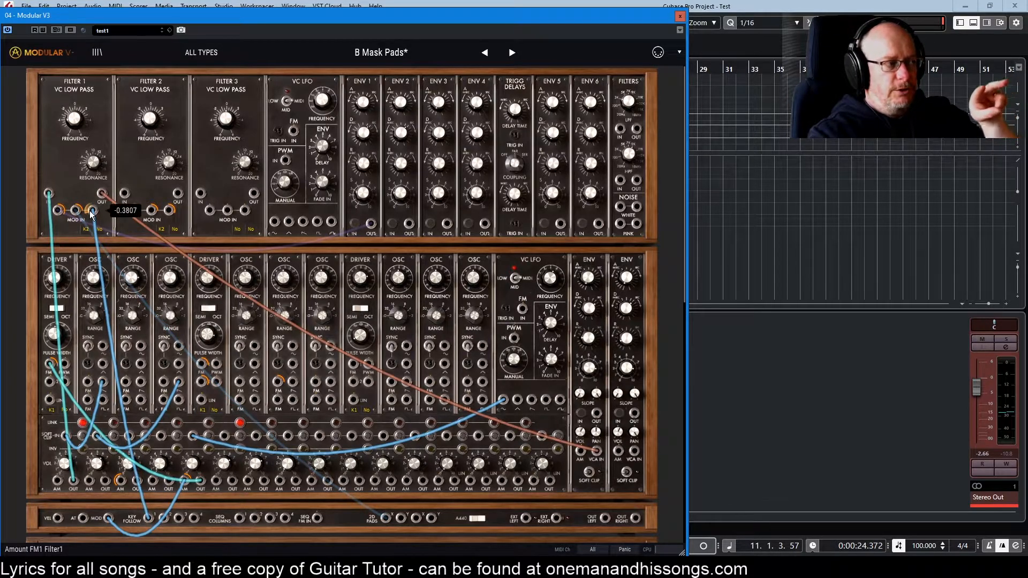
pyautogui.moveTo(87, 211); pyautogui.dragTo(87, 219)
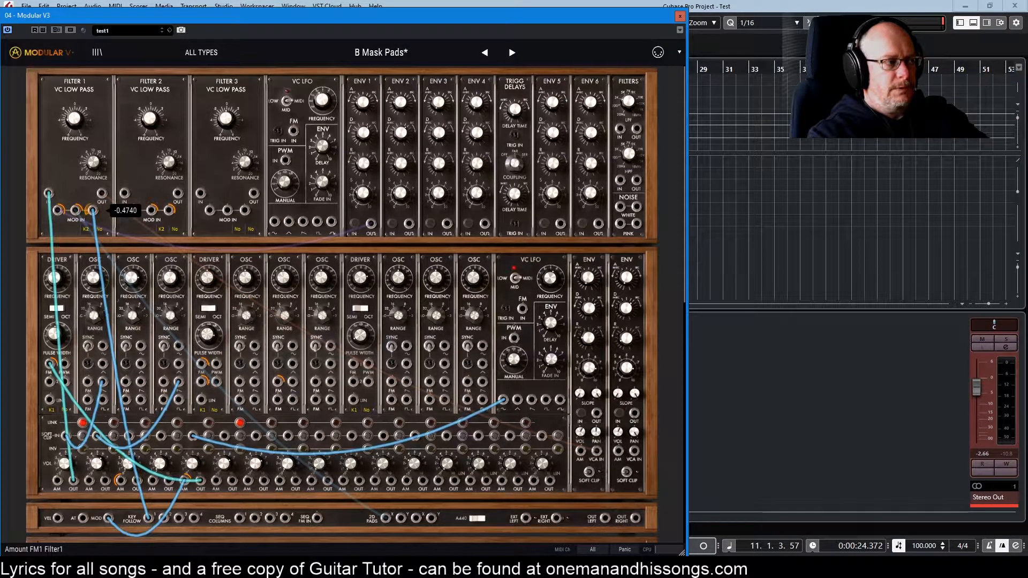
pyautogui.moveTo(97, 210)
pyautogui.mouseDown()
pyautogui.moveTo(97, 177)
pyautogui.moveTo(97, 248)
pyautogui.moveTo(97, 220)
pyautogui.mouseUp()
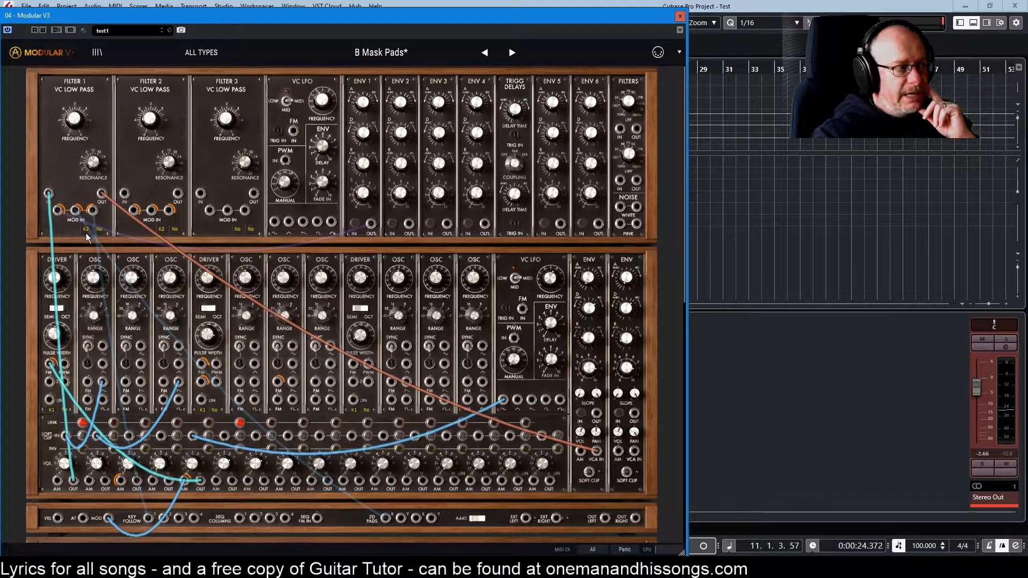
# Check the key follow 2 slope and unplug the key follow 1 cable from Filter 1's third modulation input.
pyautogui.scroll(-10, 97, 233)
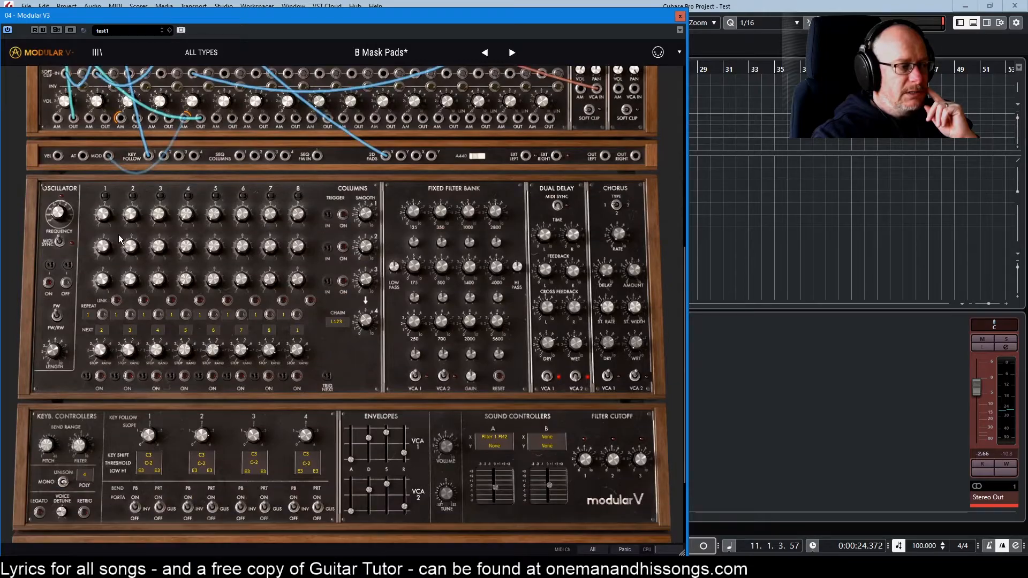
pyautogui.scroll(-2, 118, 235)
pyautogui.moveTo(202, 381)
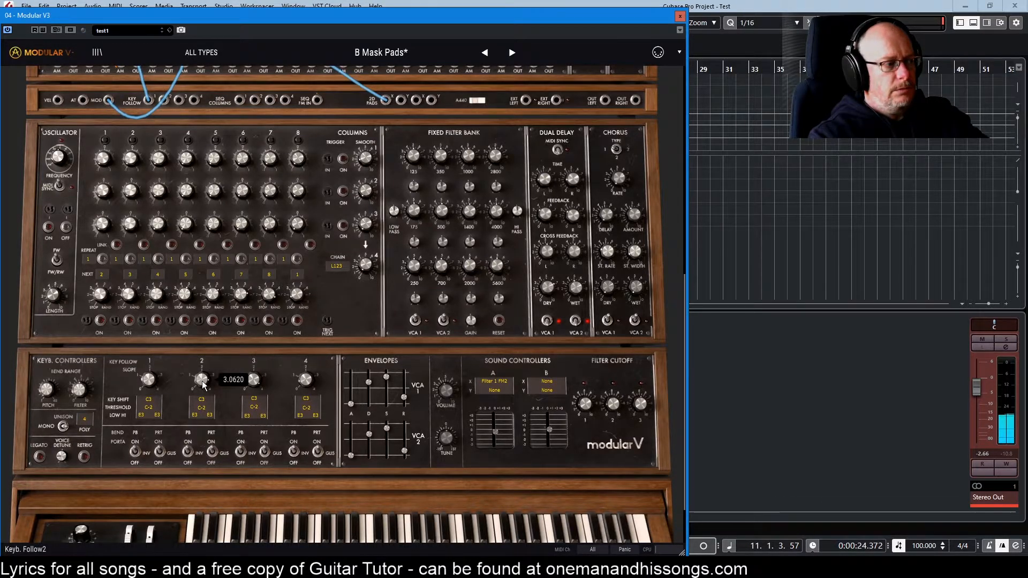
pyautogui.scroll(6, 203, 384)
pyautogui.scroll(2, 207, 369)
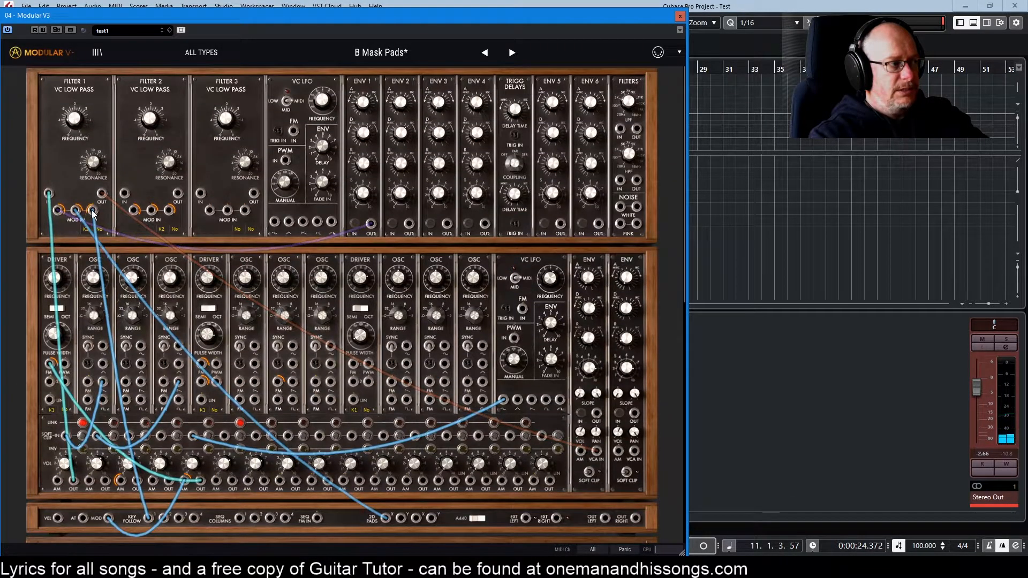
pyautogui.moveTo(93, 210); pyautogui.dragTo(135, 133)
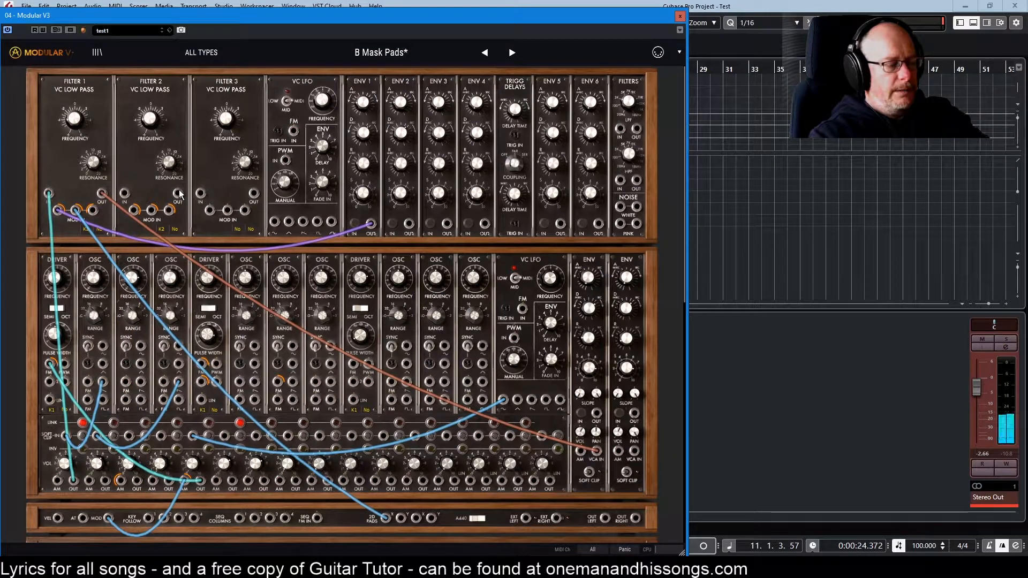
# Try key follow 2 slope values of 1.0000 and 3.0000 to compare the sound.
pyautogui.scroll(-1, 219, 368)
pyautogui.scroll(-8, 218, 371)
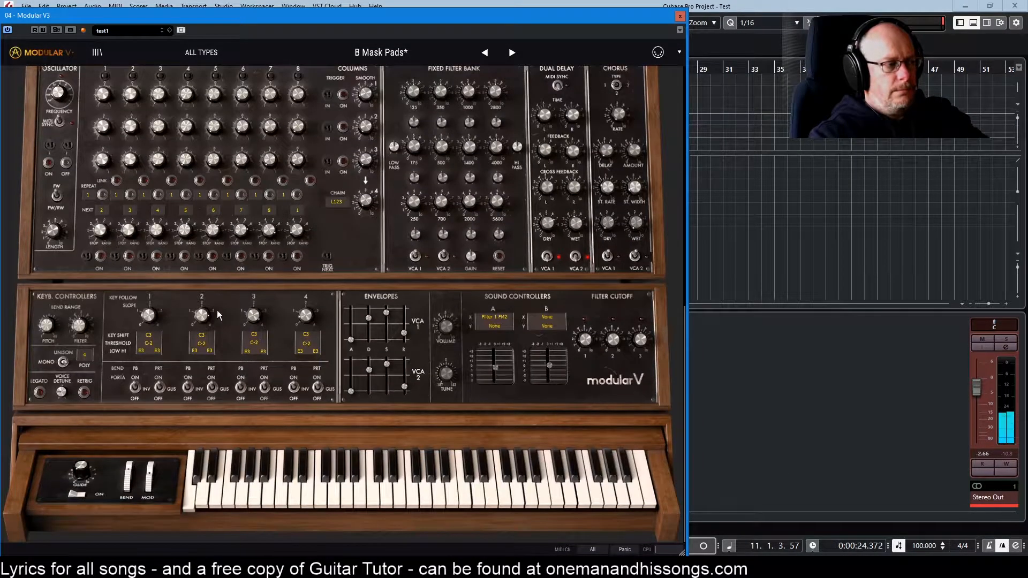
pyautogui.moveTo(258, 322)
pyautogui.moveTo(202, 319)
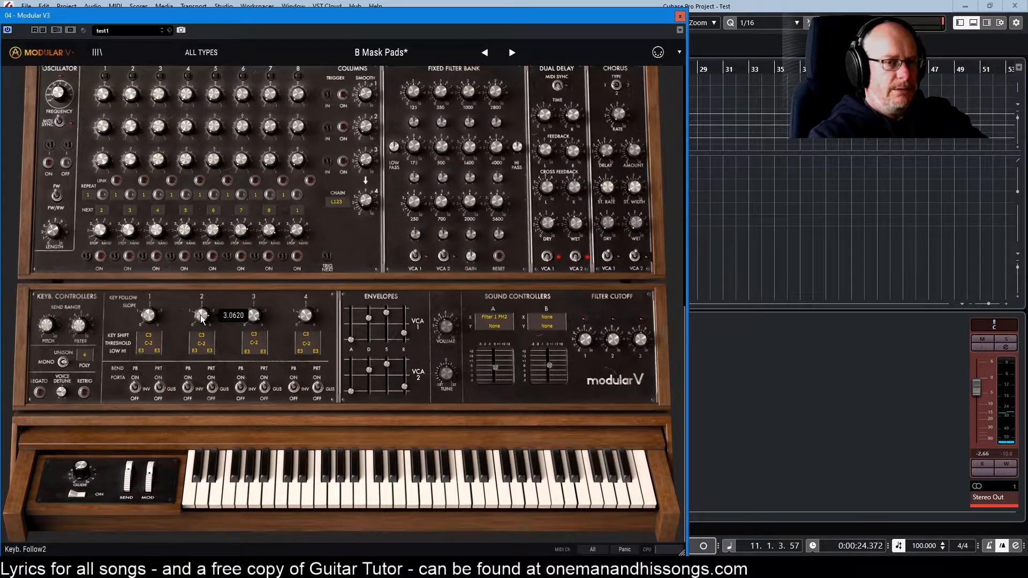
pyautogui.moveTo(202, 317); pyautogui.dragTo(203, 320)
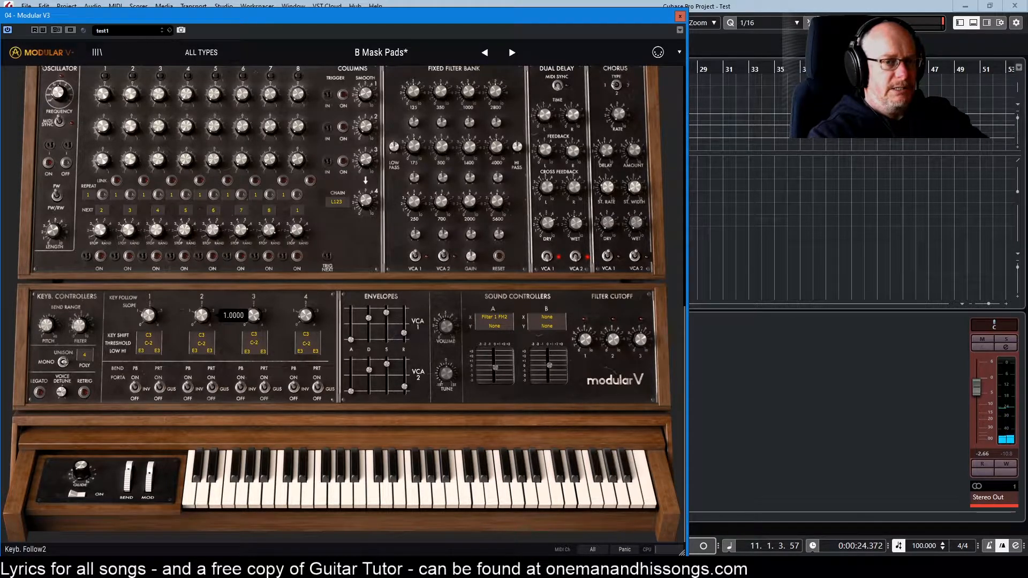
pyautogui.moveTo(202, 315); pyautogui.dragTo(202, 308)
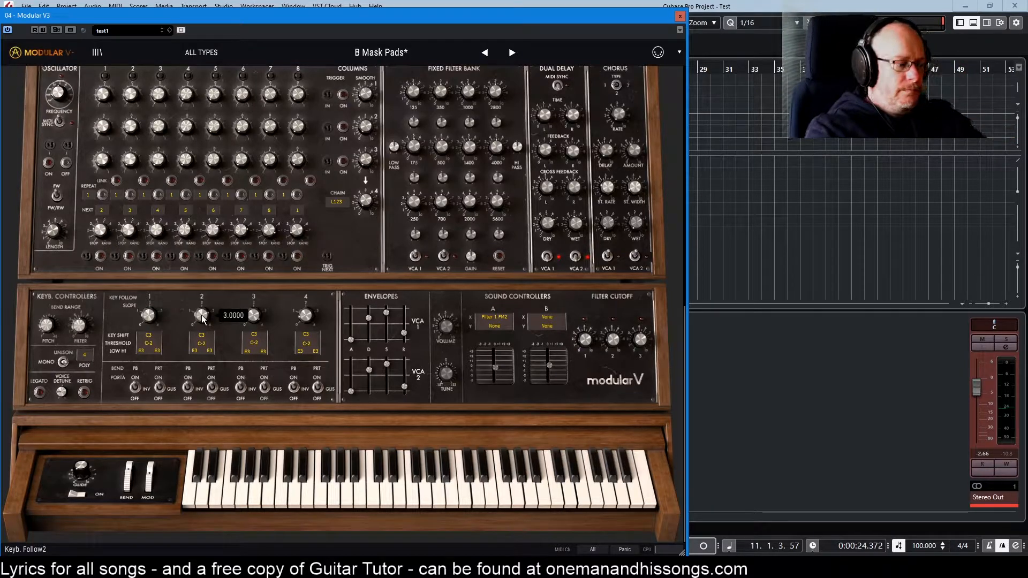
# Check the patch cables, reduce the key follow 2 slope to 0.0000, and readjust it by ear.
pyautogui.scroll(3, 238, 244)
pyautogui.scroll(9, 238, 244)
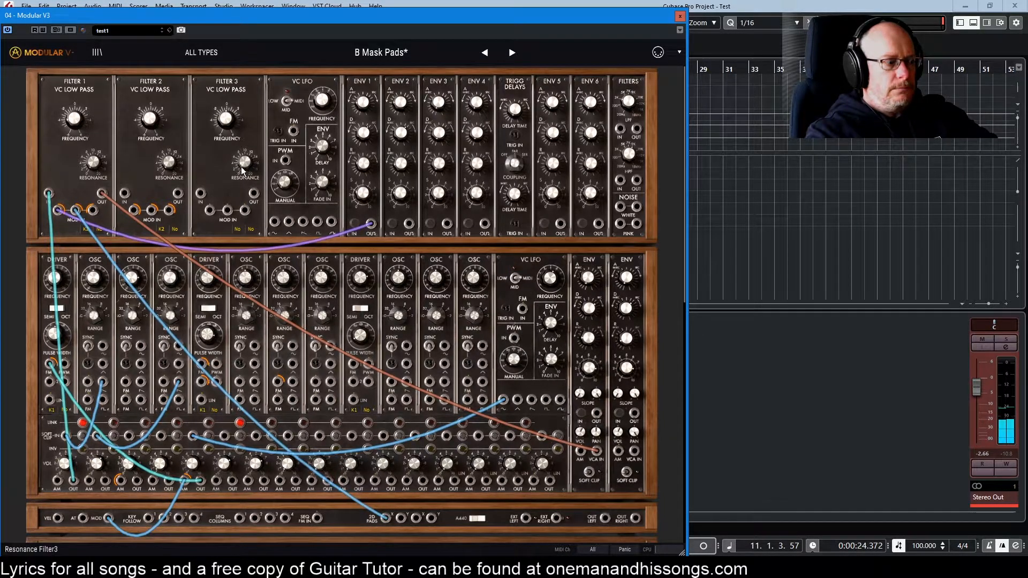
pyautogui.scroll(-8, 336, 180)
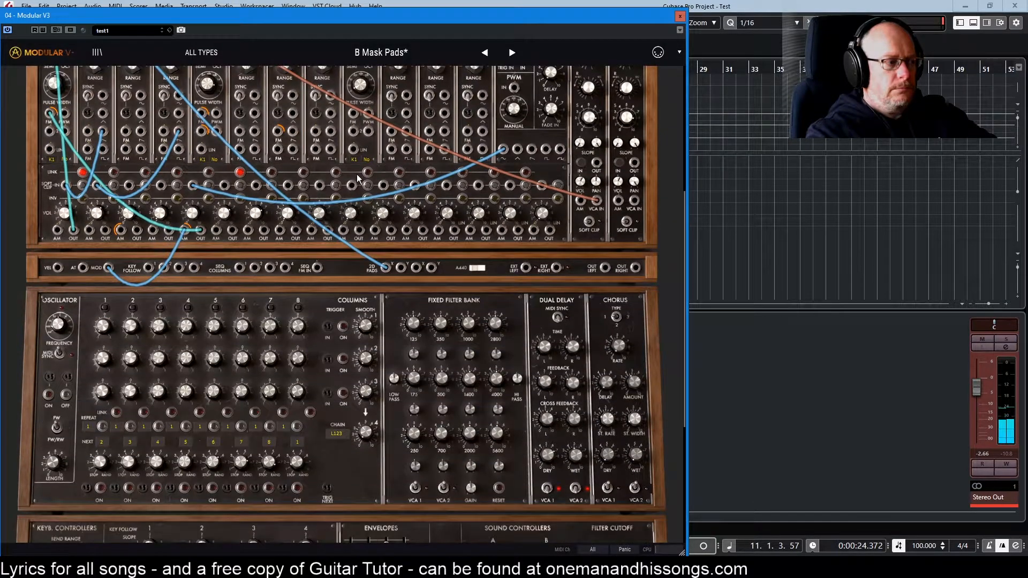
pyautogui.scroll(-2, 356, 177)
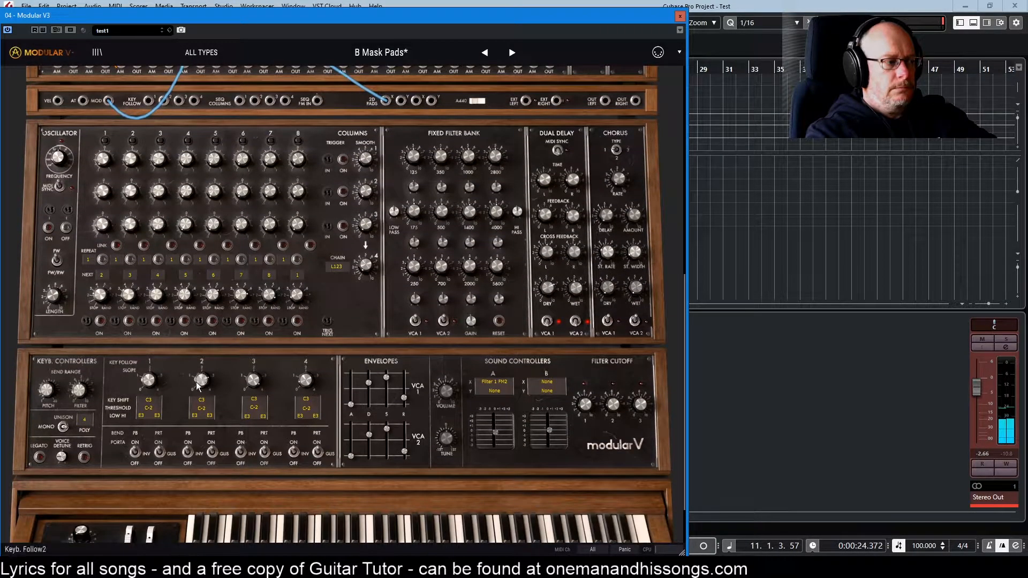
pyautogui.moveTo(202, 380); pyautogui.dragTo(202, 407)
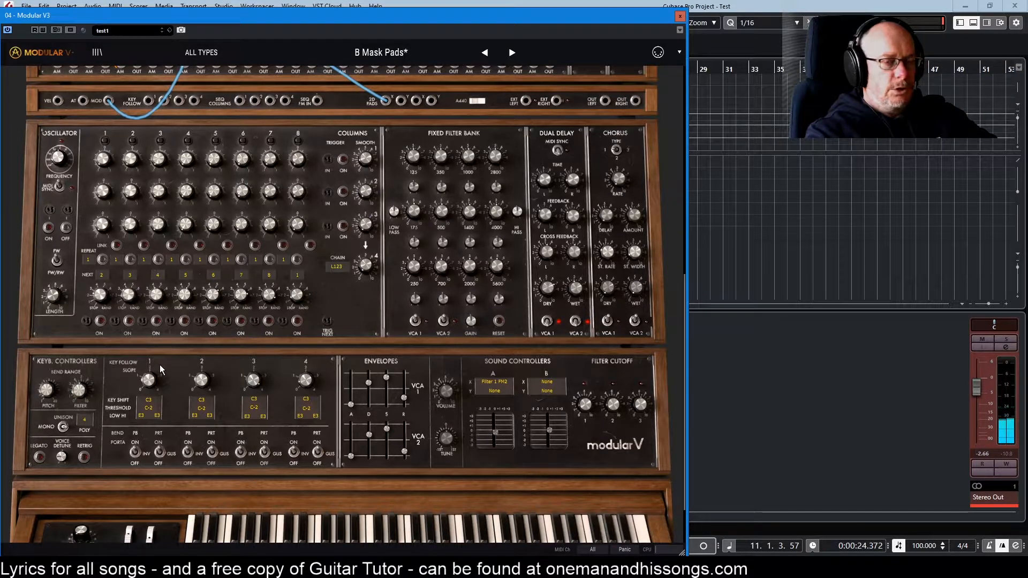
pyautogui.moveTo(202, 380); pyautogui.dragTo(202, 392)
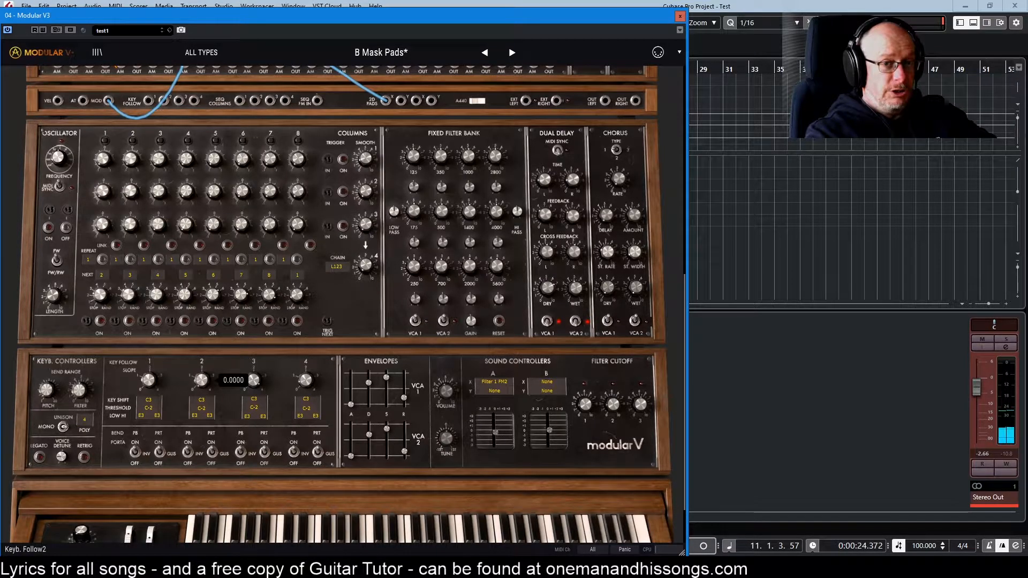
pyautogui.moveTo(201, 391); pyautogui.dragTo(201, 385)
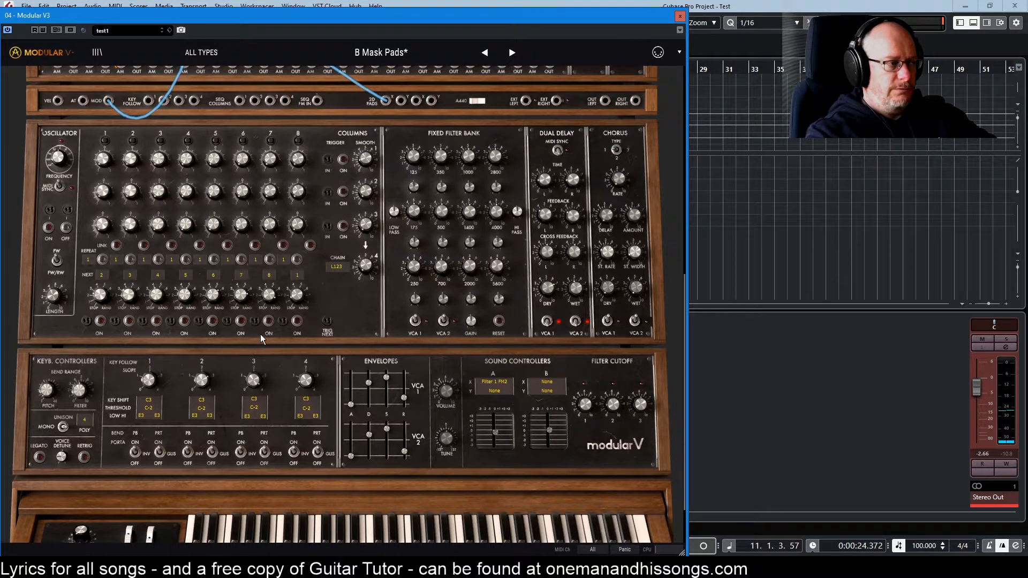
# Examine Envelope 1's attack and decay times and adjust Filter 1's cutoff frequency by ear.
pyautogui.scroll(6, 259, 335)
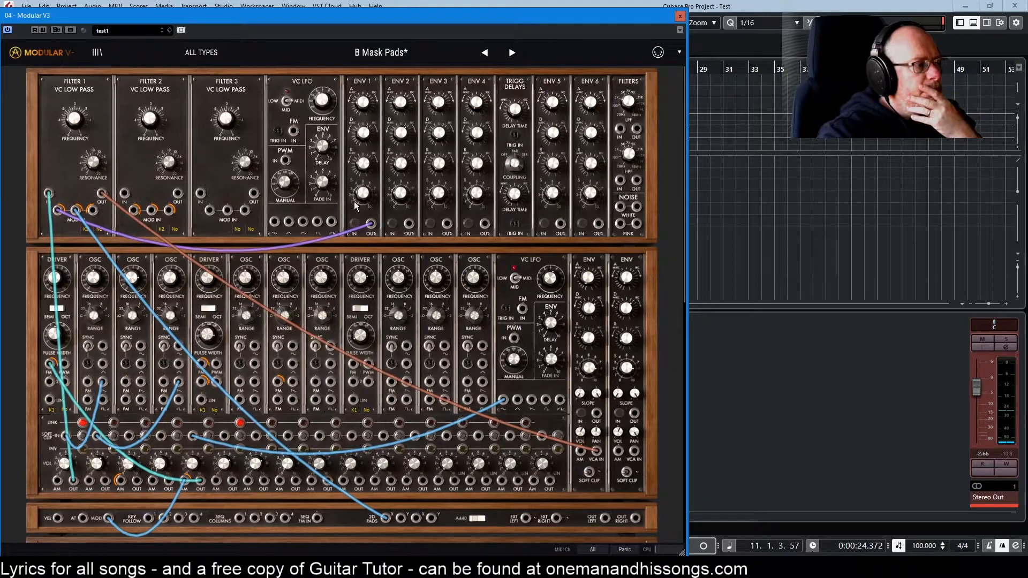
pyautogui.moveTo(359, 198)
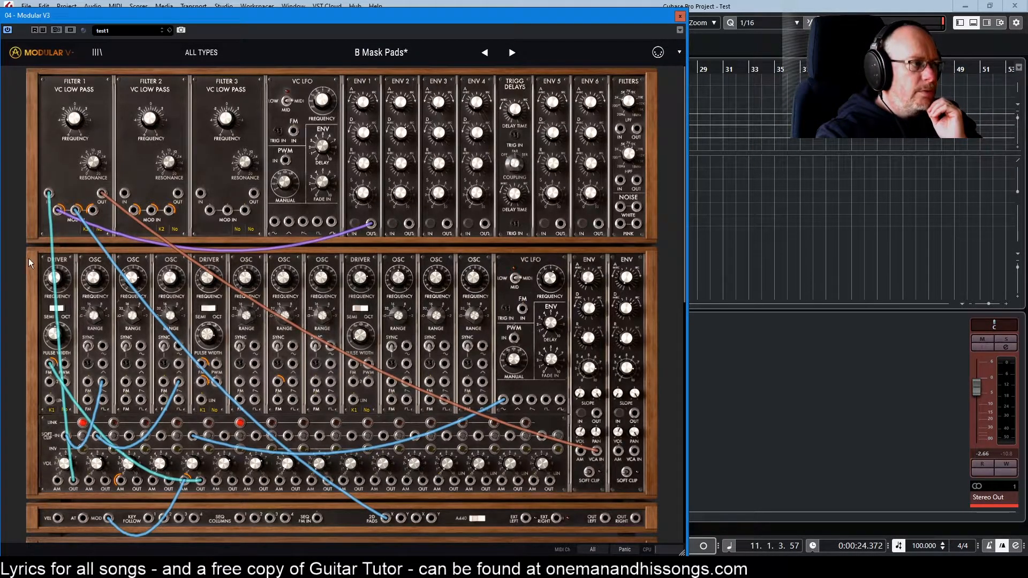
pyautogui.moveTo(363, 103)
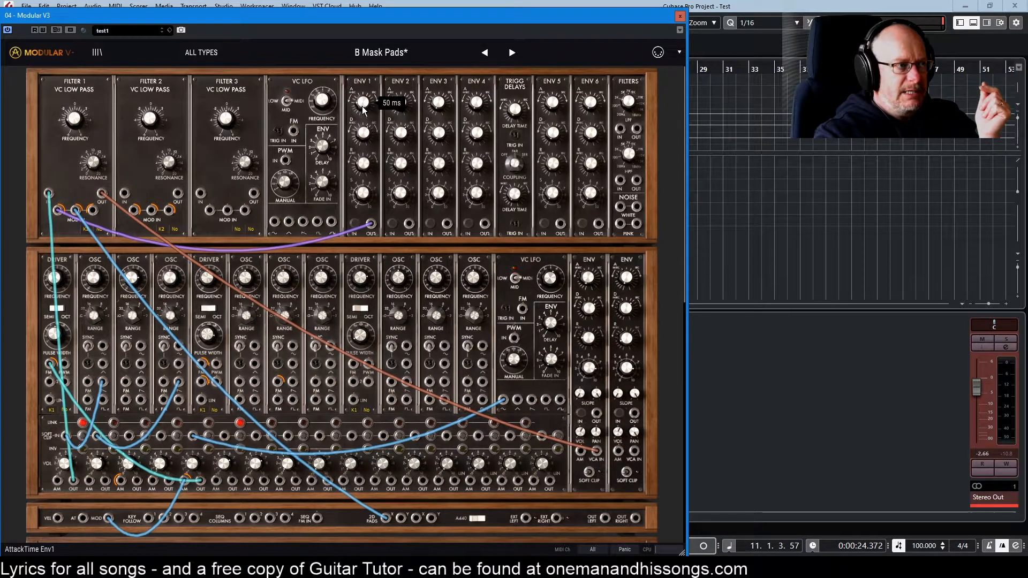
pyautogui.moveTo(363, 140)
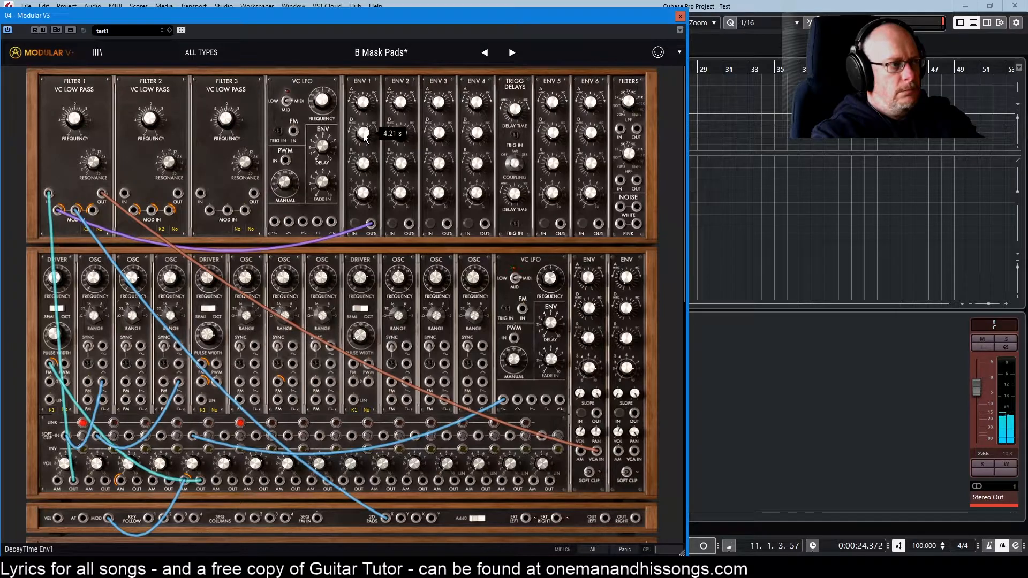
pyautogui.moveTo(75, 123)
pyautogui.moveTo(75, 121); pyautogui.dragTo(75, 106)
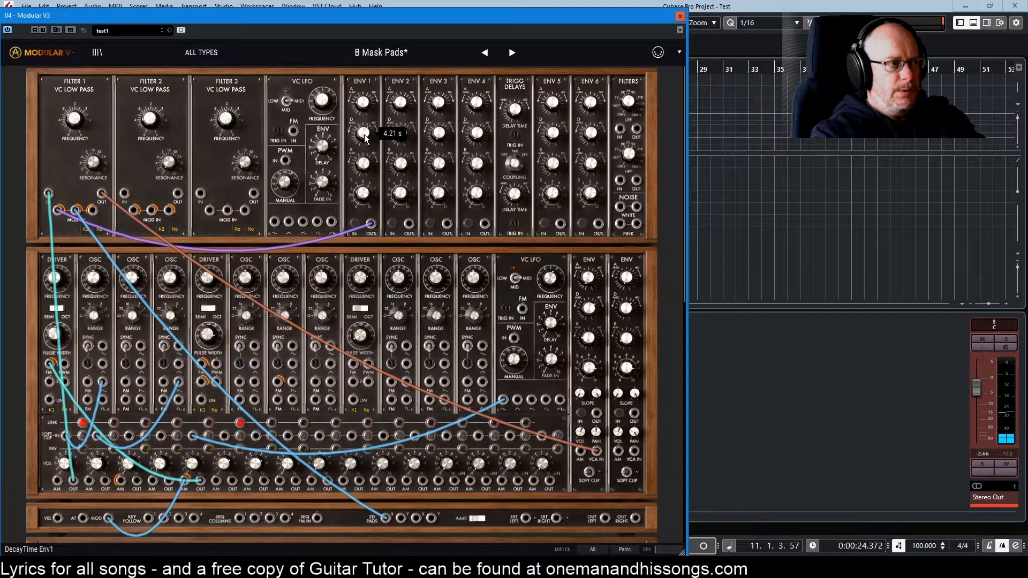
# Set Envelope 1's decay time to 0 ms and lower its sustain level.
pyautogui.moveTo(369, 137); pyautogui.dragTo(368, 198)
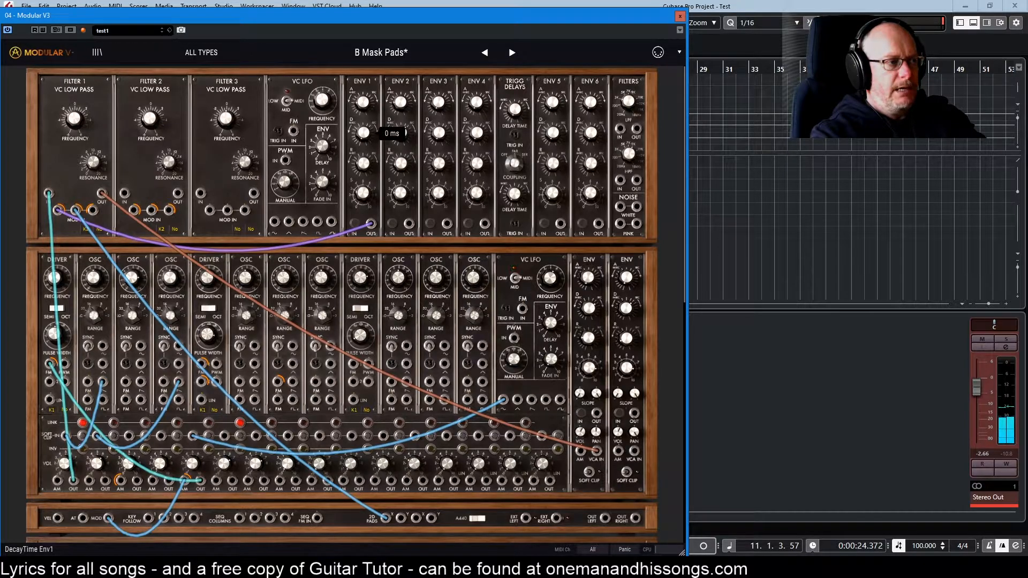
pyautogui.moveTo(362, 197)
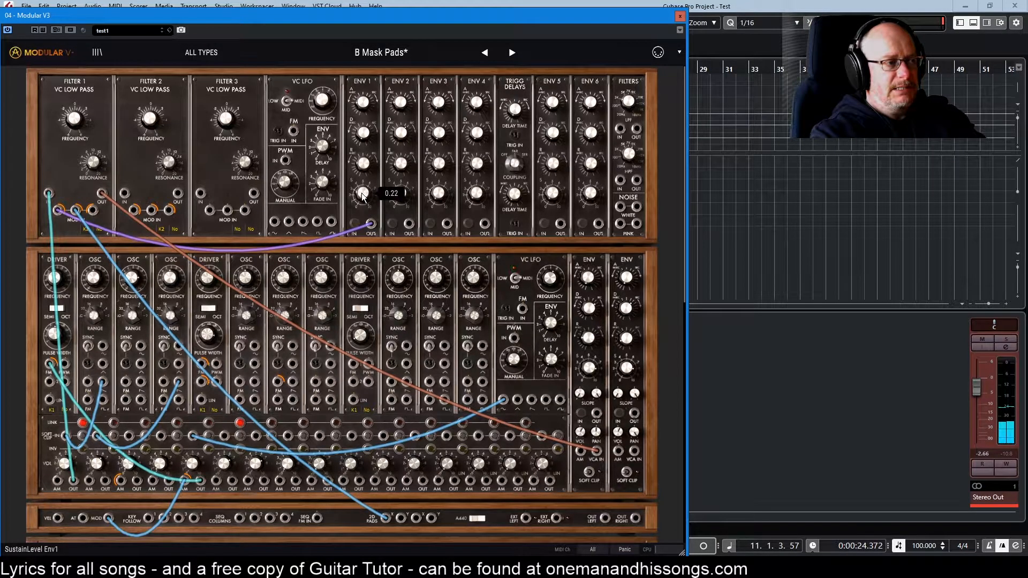
pyautogui.moveTo(363, 194); pyautogui.dragTo(363, 204)
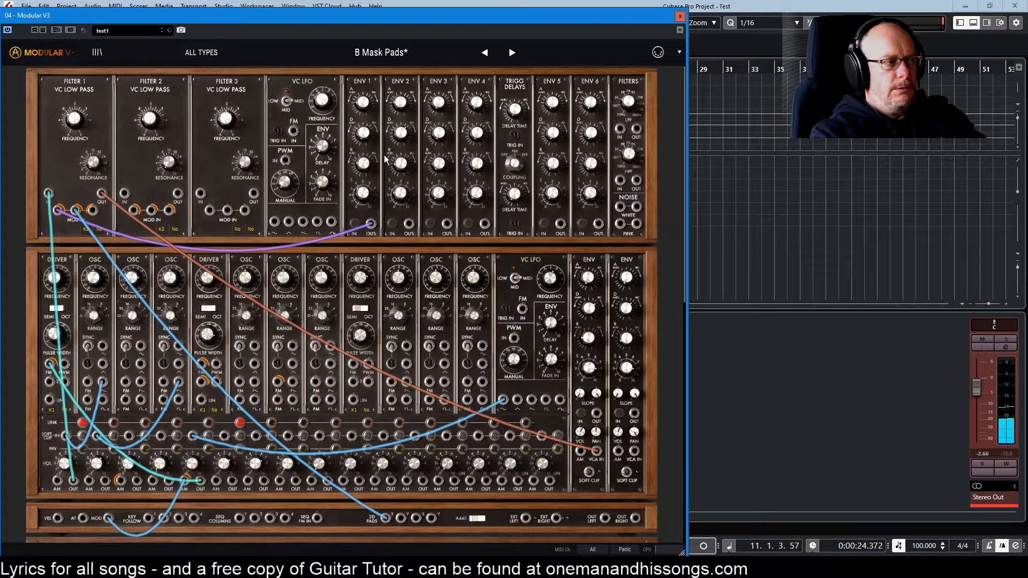
# Lengthen Envelope 1's decay time to 12.7 s and shorten it by ear.
pyautogui.moveTo(364, 133)
pyautogui.moveTo(364, 133); pyautogui.dragTo(364, 102)
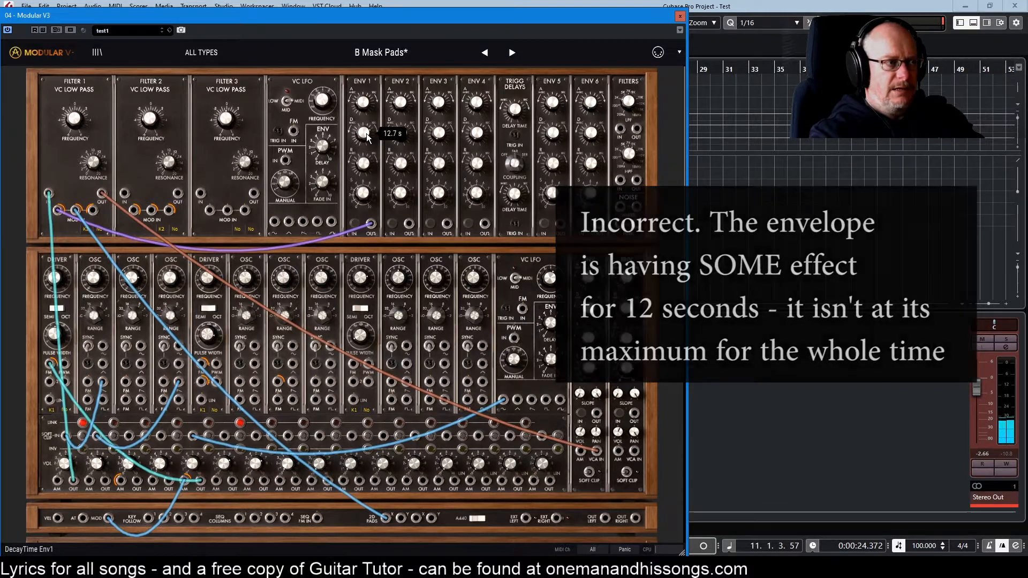
pyautogui.moveTo(367, 137); pyautogui.dragTo(368, 156)
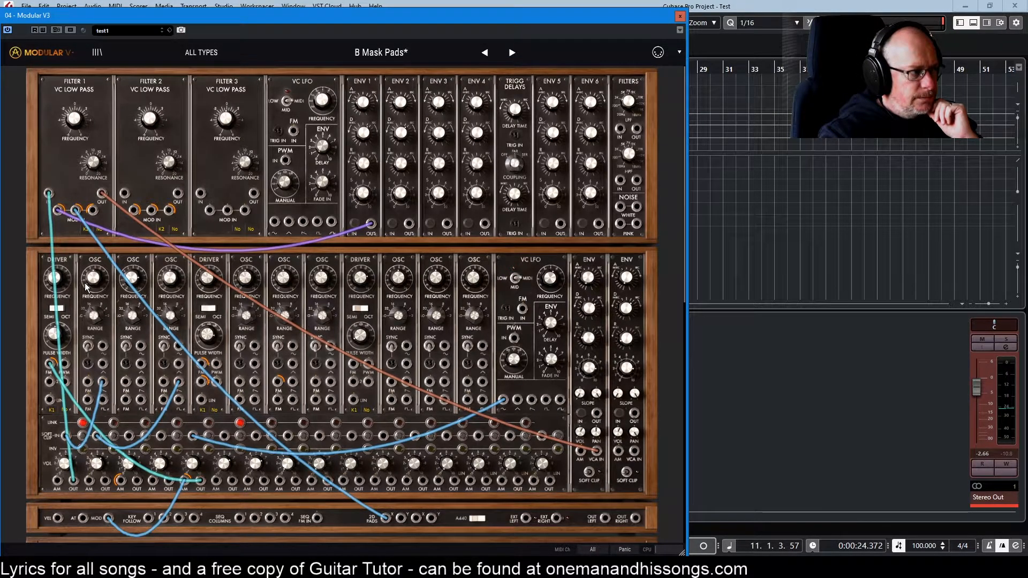
pyautogui.moveTo(88, 280)
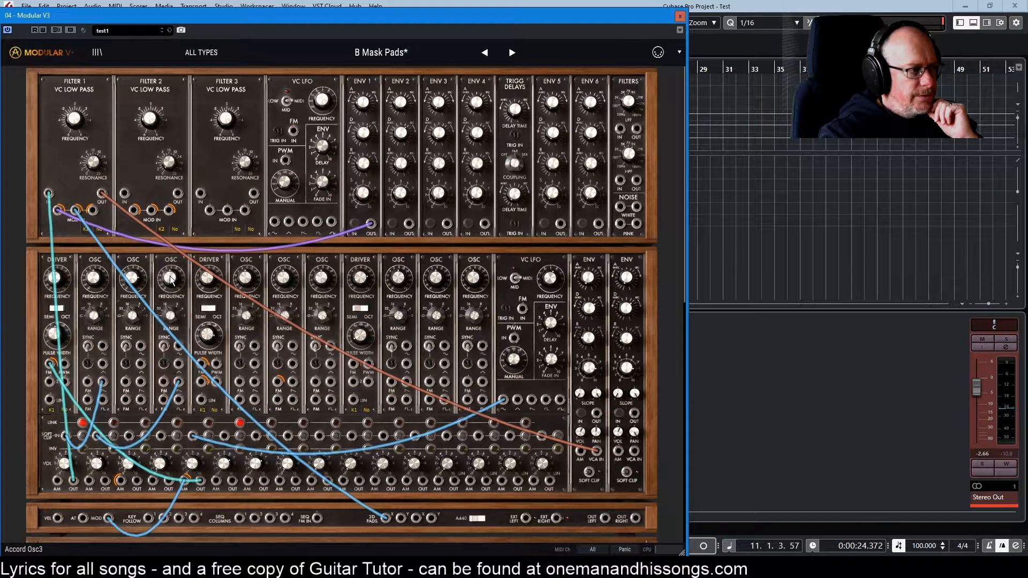
# Shift the third oscillator's pitch down one semitone and back, and vary its fine tuning by ear.
pyautogui.moveTo(170, 279)
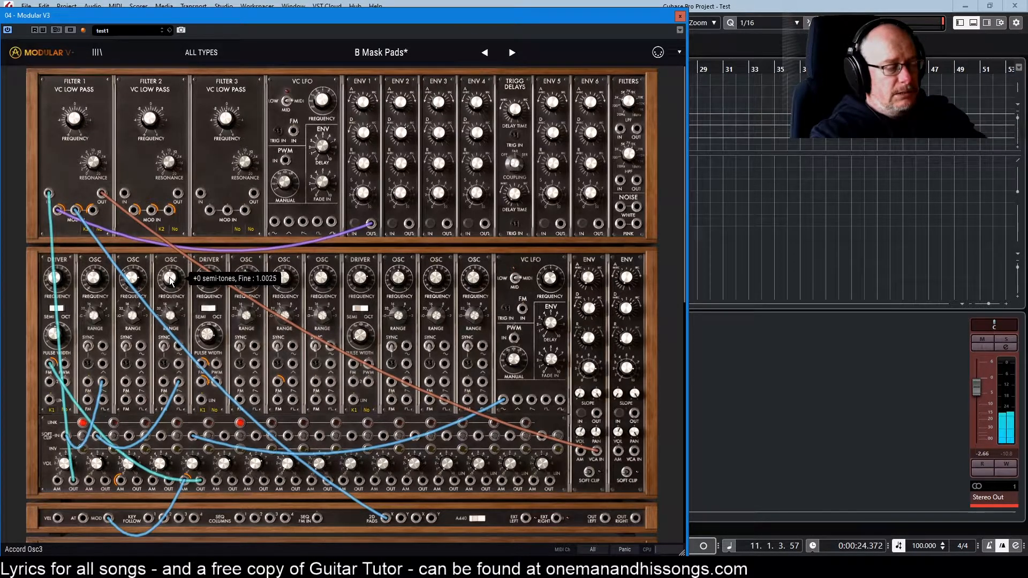
pyautogui.scroll(-1, 171, 278)
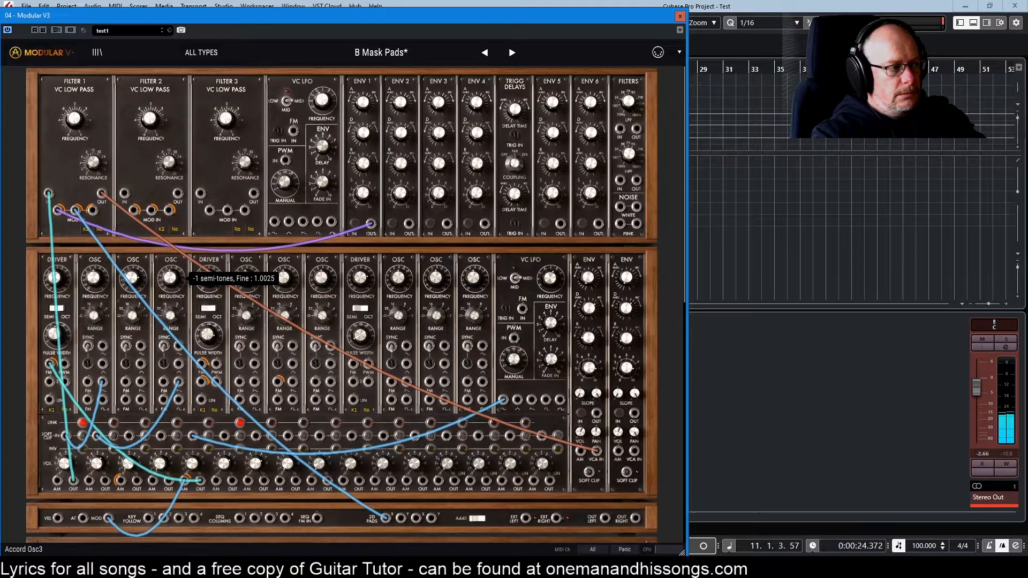
pyautogui.scroll(1, 174, 277)
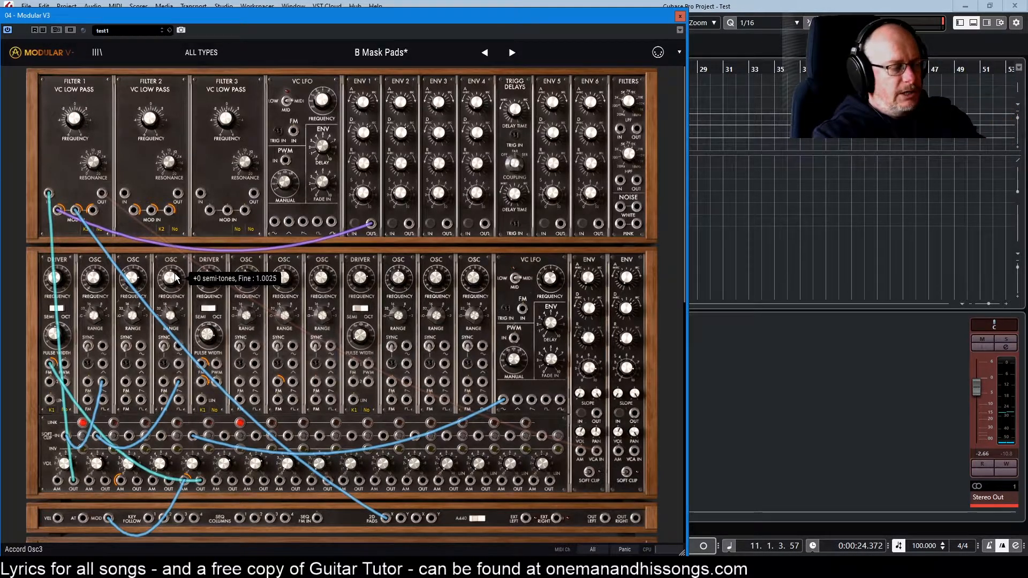
pyautogui.moveTo(175, 274); pyautogui.dragTo(174, 279)
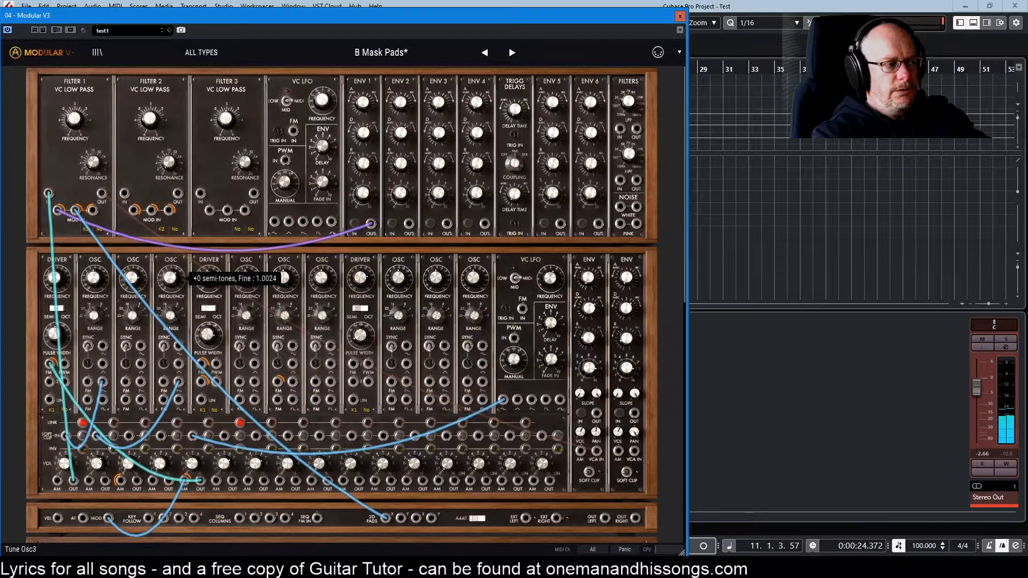
pyautogui.moveTo(172, 279); pyautogui.dragTo(172, 279)
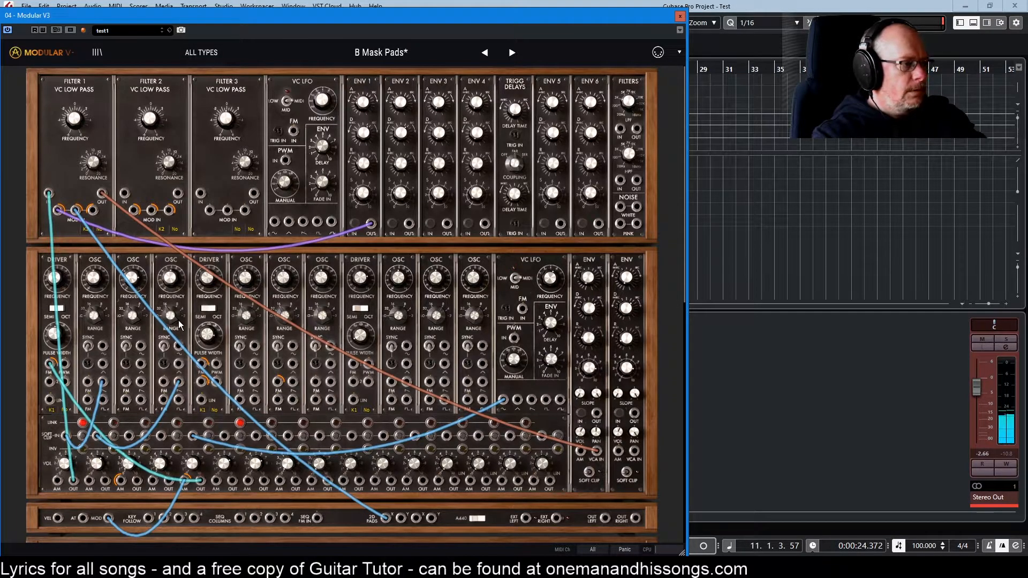
# Examine the first oscillator's range control and the sync source options of the second oscillator.
pyautogui.moveTo(96, 314)
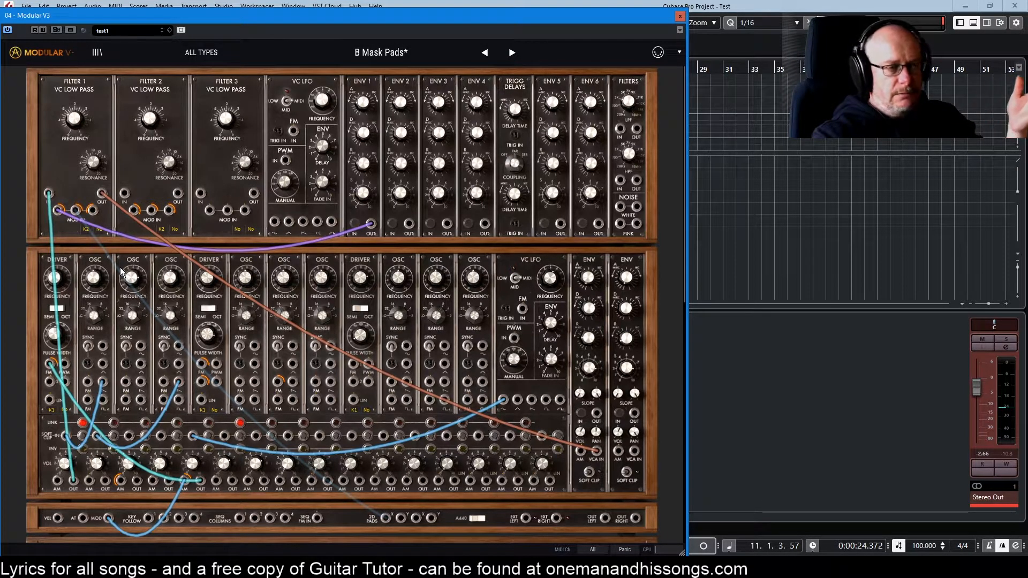
pyautogui.click(127, 364)
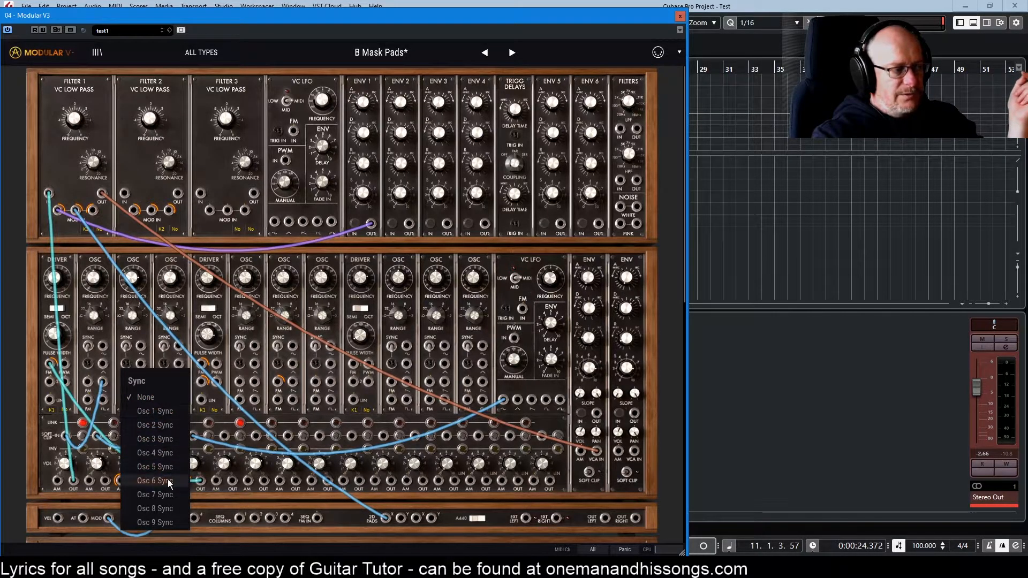
pyautogui.click(149, 323)
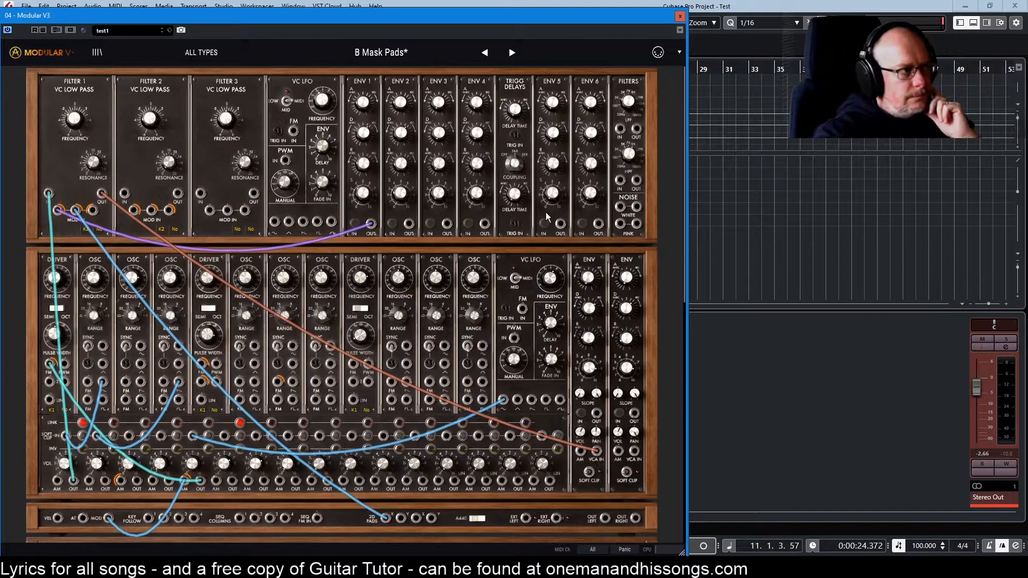
# Return to the B Mask Pads patch and save the filter 2 voice as preset test1, overwriting the existing file.
pyautogui.click(513, 54)
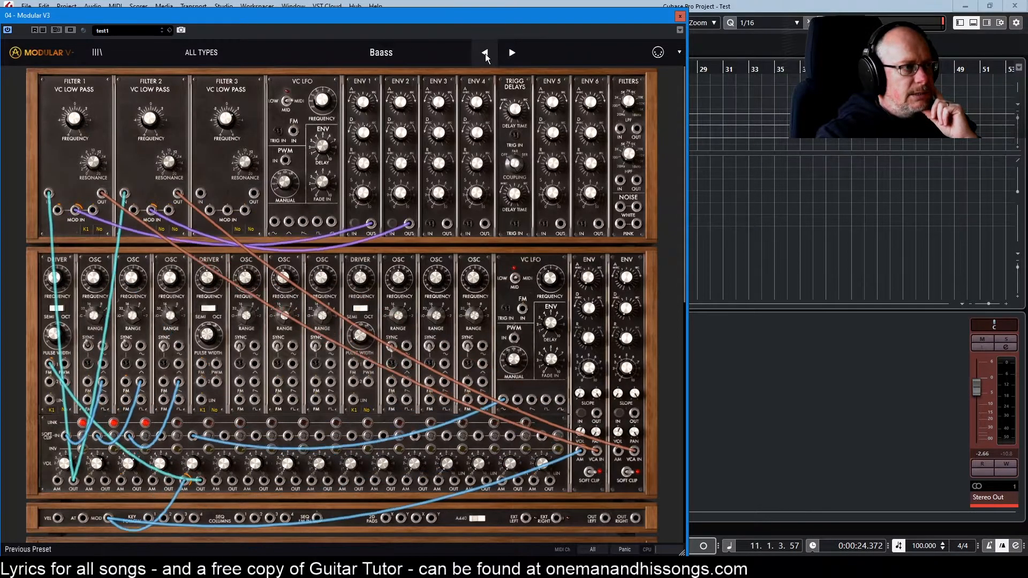
pyautogui.click(485, 53)
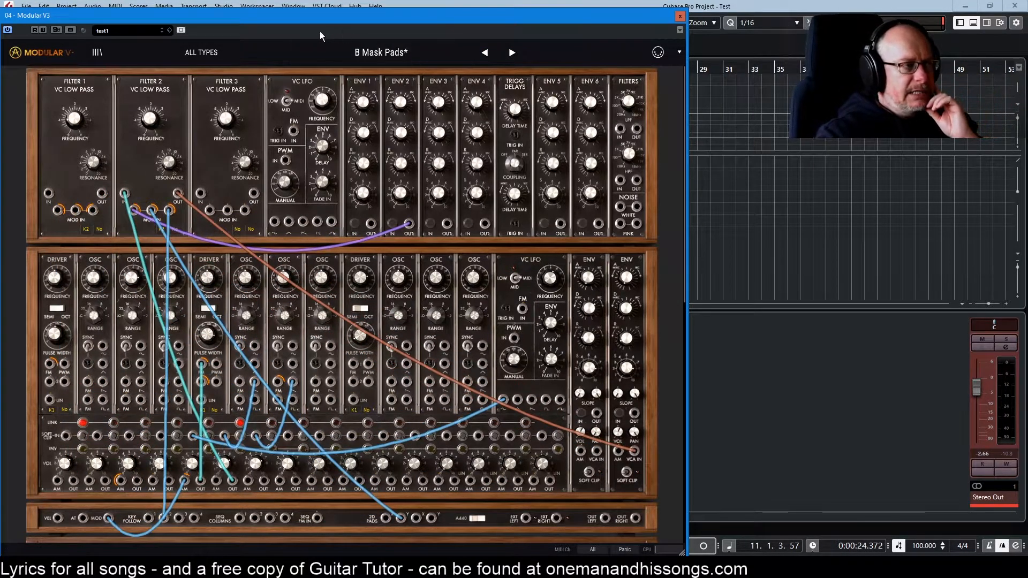
pyautogui.click(170, 30)
pyautogui.click(207, 55)
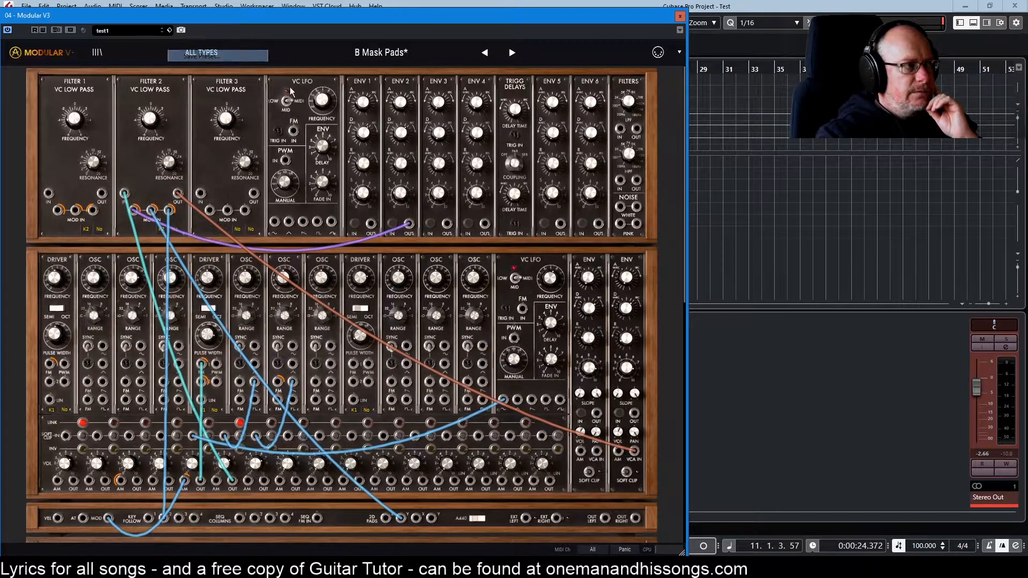
pyautogui.scroll(-10, 488, 285)
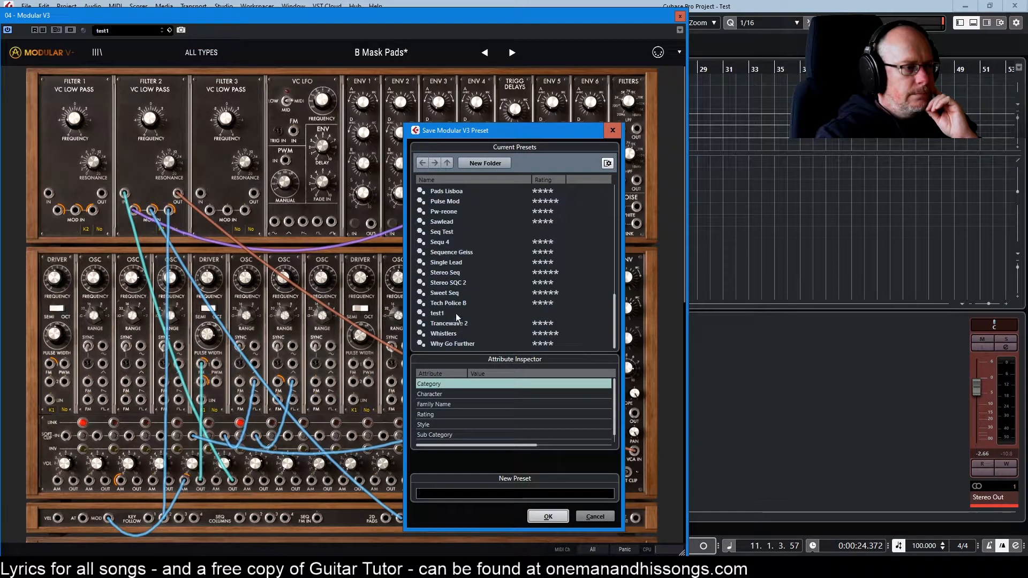
pyautogui.click(455, 313)
pyautogui.click(547, 516)
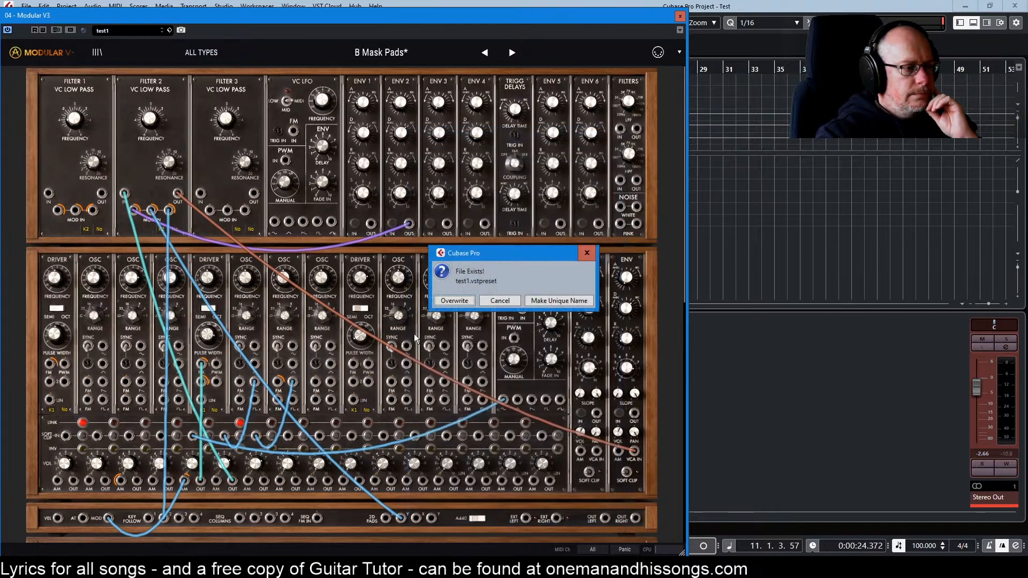
pyautogui.click(454, 301)
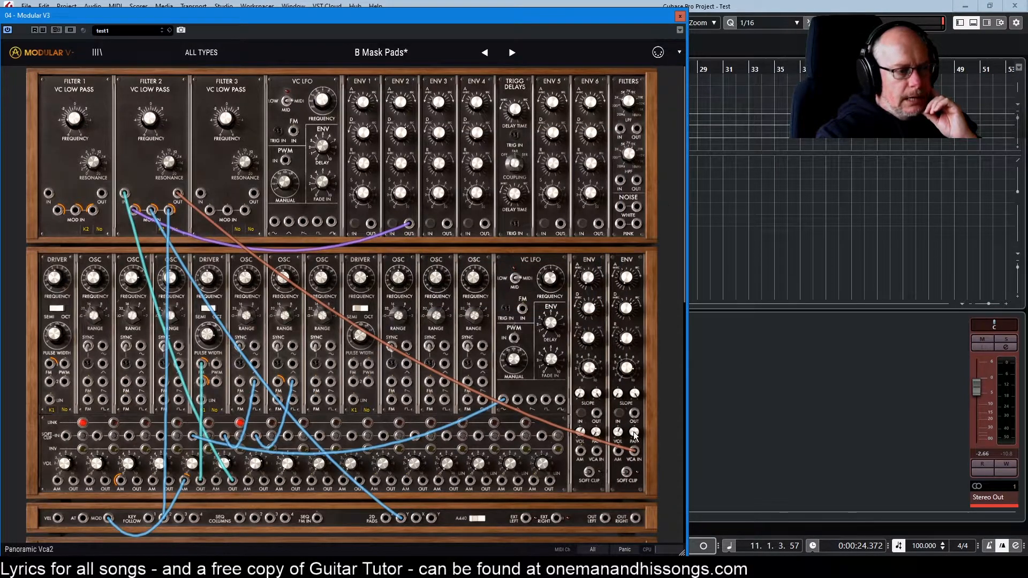
# Adjust VCA 2's panning and raise its volume by ear.
pyautogui.moveTo(634, 431); pyautogui.dragTo(635, 431)
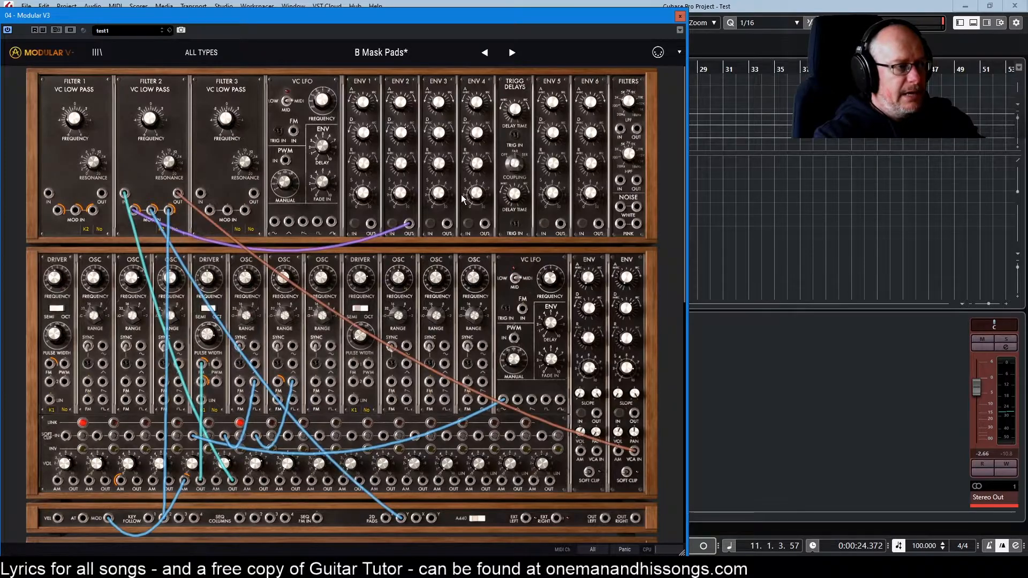
pyautogui.scroll(-3, 463, 224)
pyautogui.scroll(-3, 461, 219)
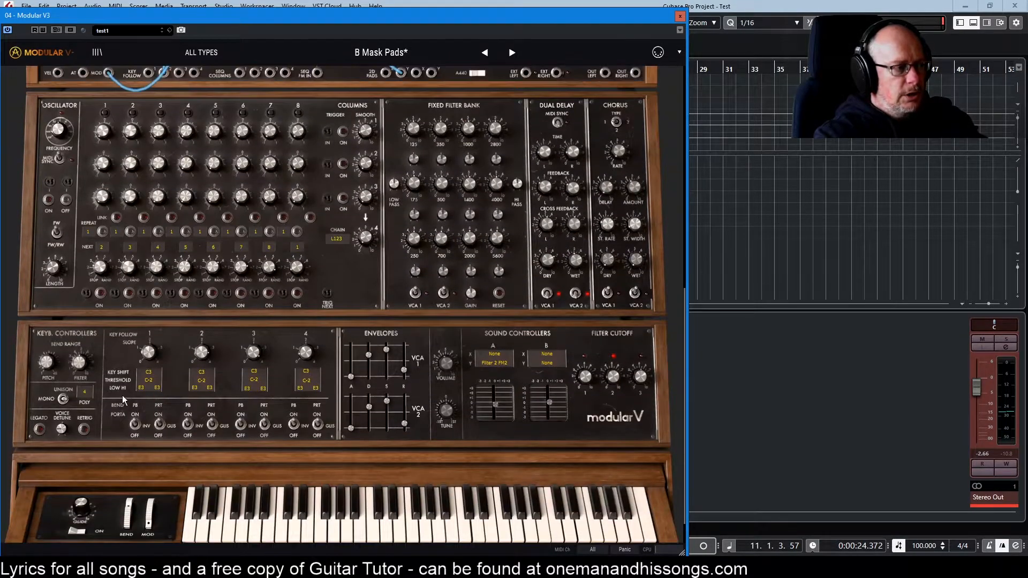
pyautogui.moveTo(203, 355)
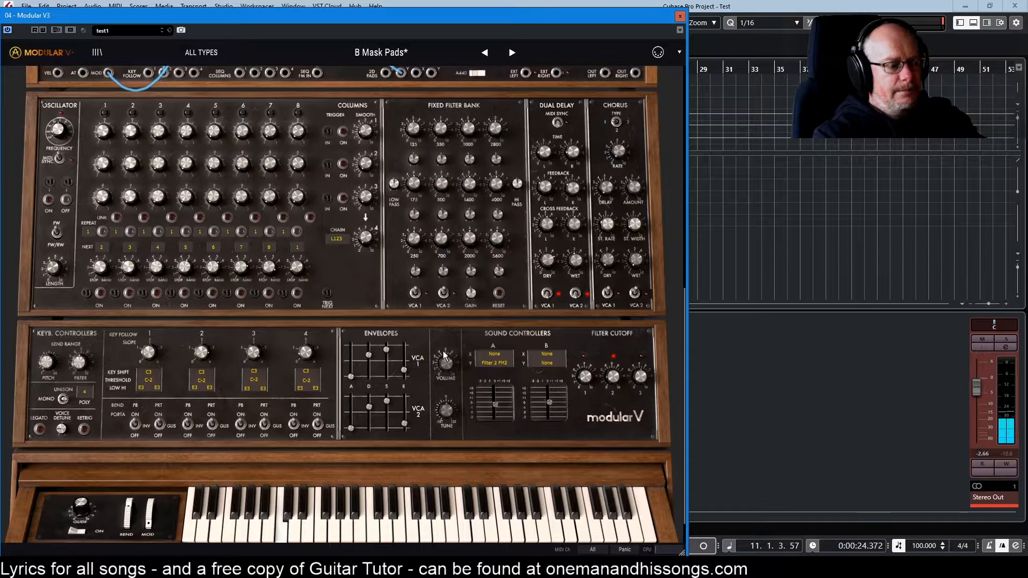
pyautogui.scroll(5, 448, 348)
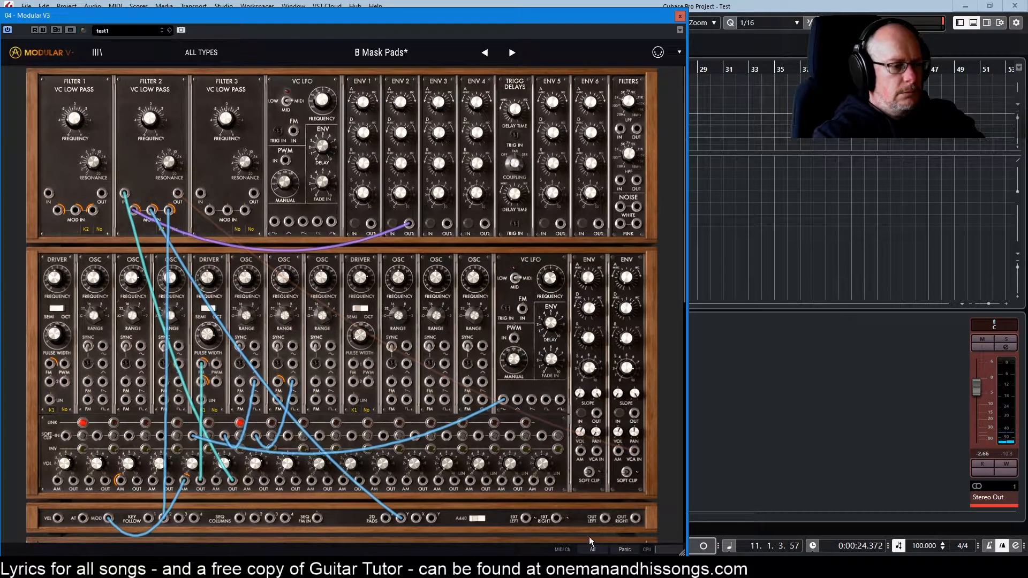
pyautogui.moveTo(617, 430); pyautogui.dragTo(617, 414)
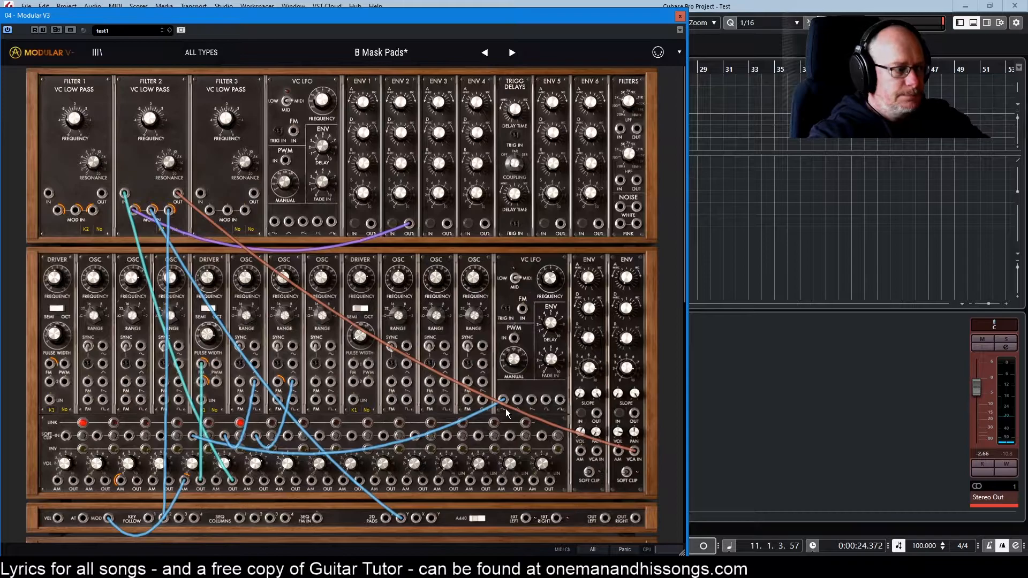
# Lower the key follow 2 slope to 1.0000 and vary it slightly by ear.
pyautogui.scroll(-6, 344, 391)
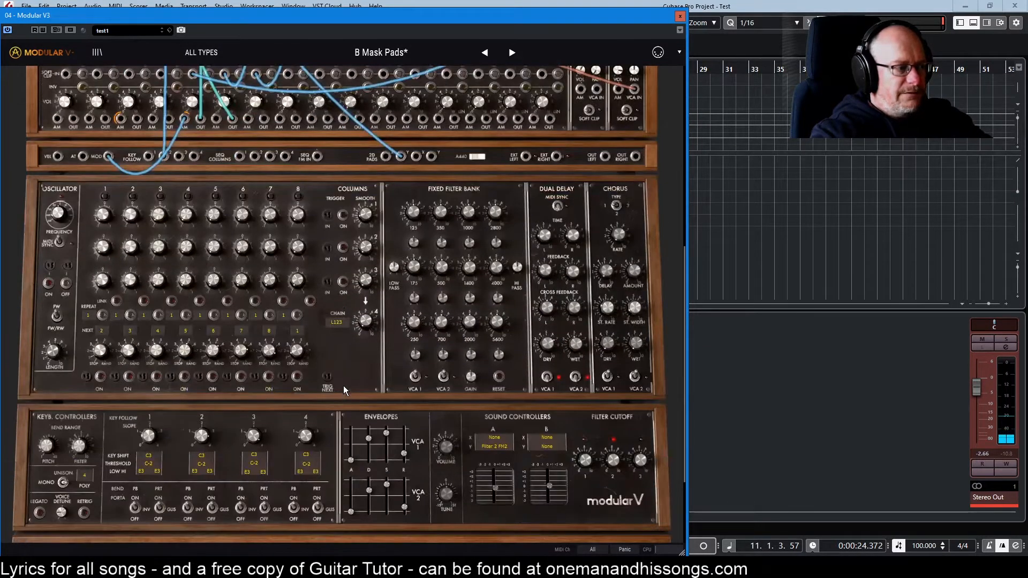
pyautogui.moveTo(207, 436)
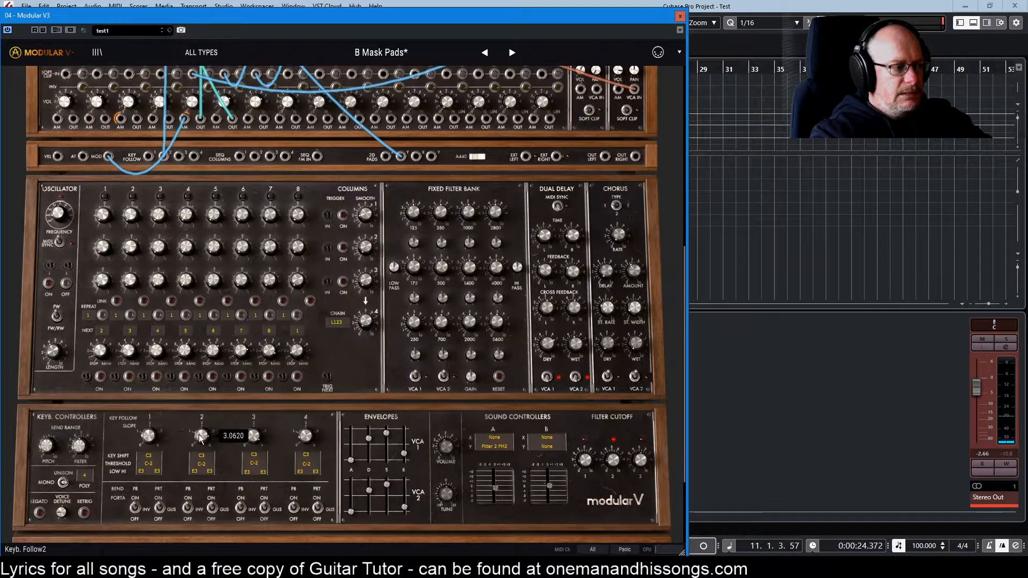
pyautogui.moveTo(202, 435); pyautogui.dragTo(201, 470)
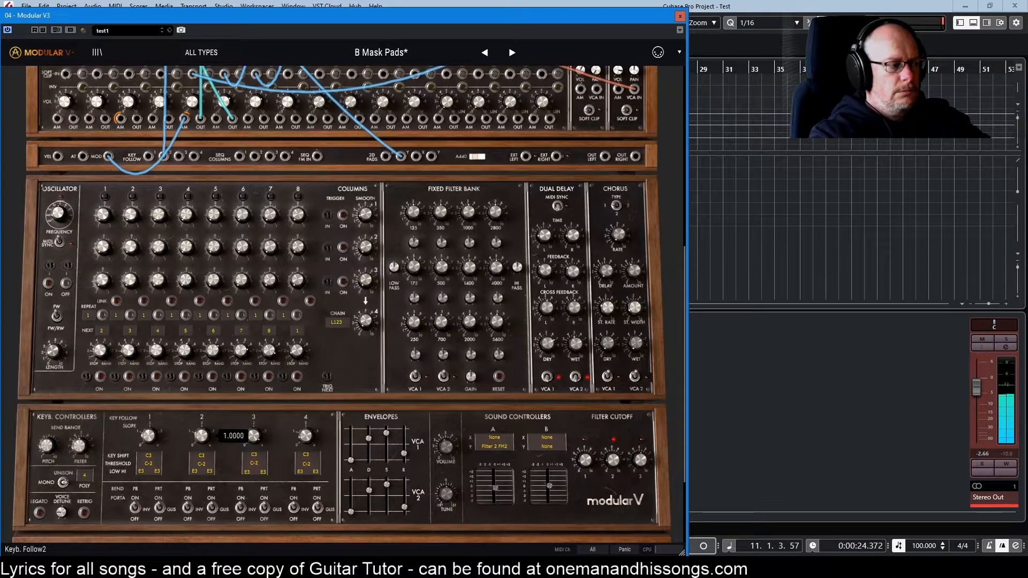
pyautogui.moveTo(202, 435); pyautogui.dragTo(201, 431)
pyautogui.moveTo(201, 435); pyautogui.dragTo(202, 440)
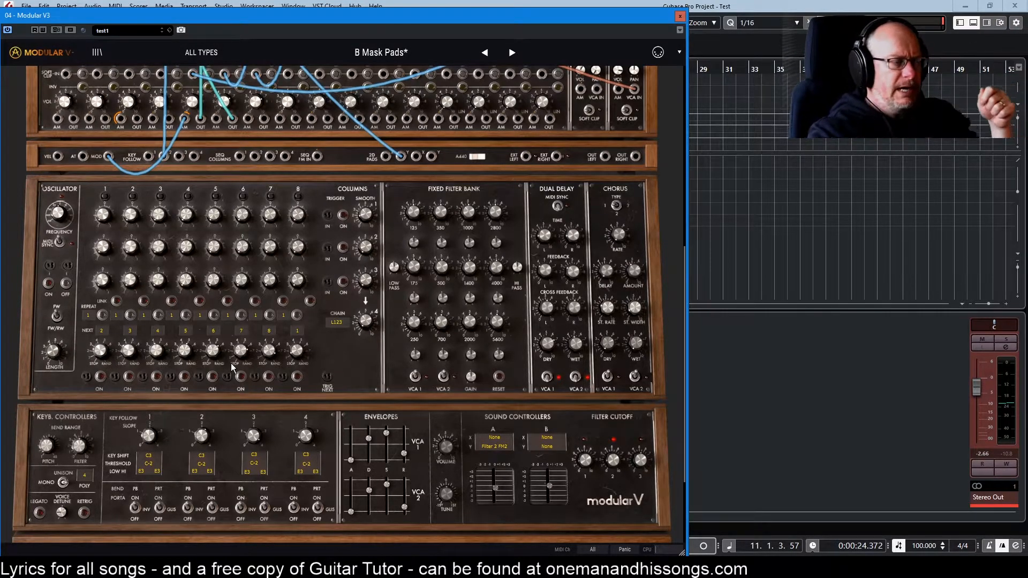
# Check filter 2's patch cables, lower the key follow 2 slope slightly, and raise it again by ear.
pyautogui.scroll(3, 255, 361)
pyautogui.scroll(3, 255, 363)
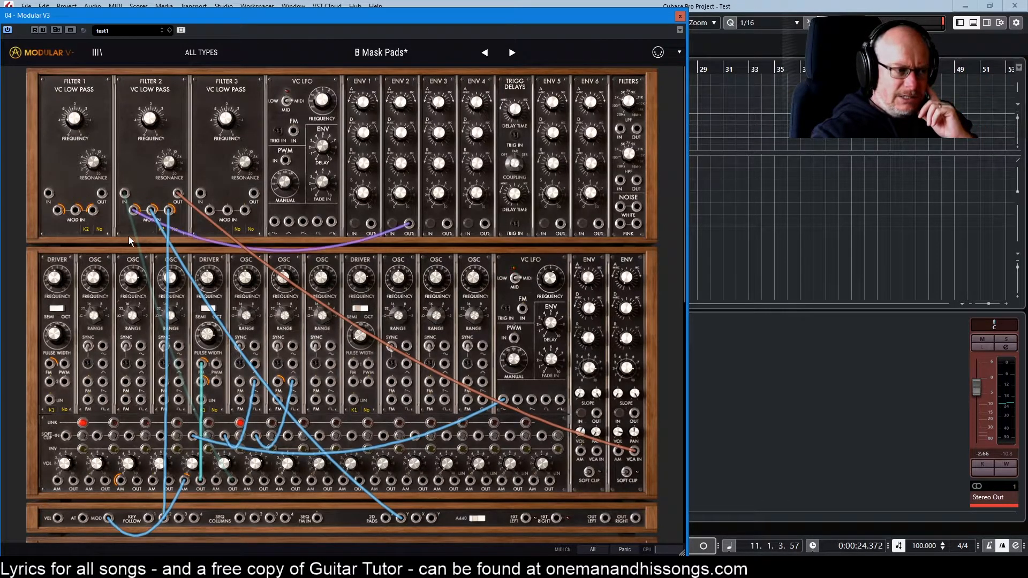
pyautogui.scroll(-10, 31, 187)
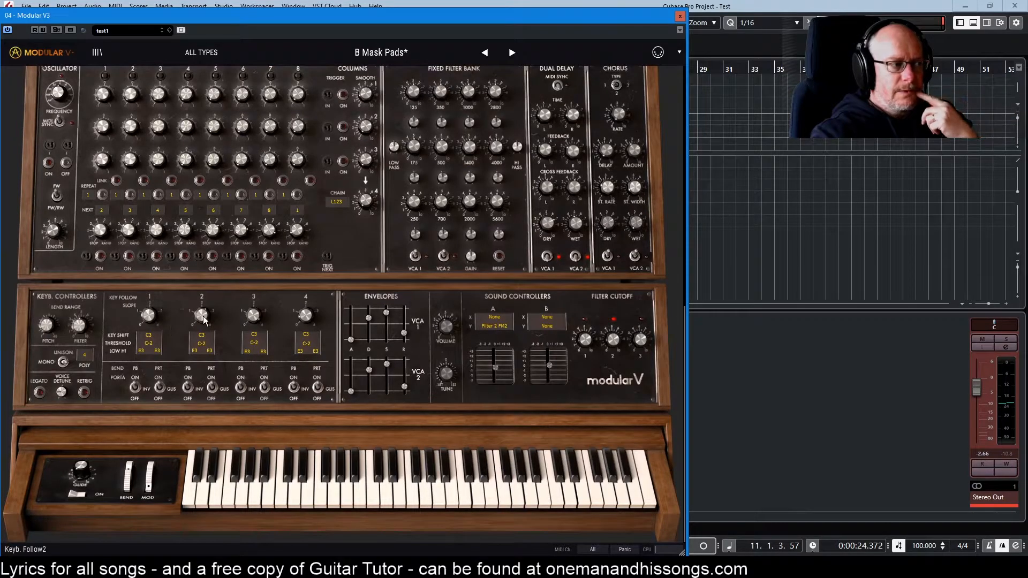
pyautogui.scroll(10, 201, 297)
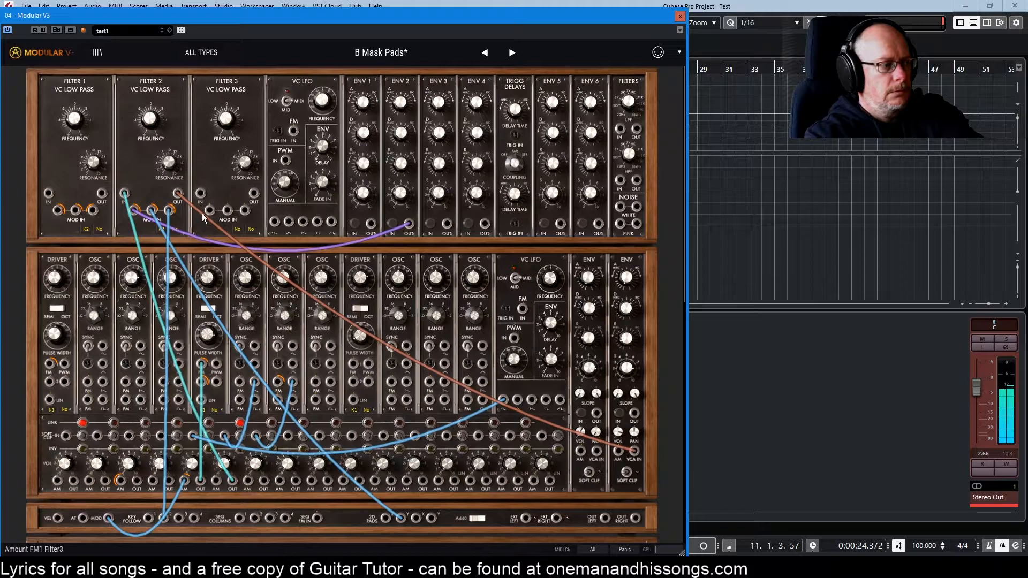
pyautogui.scroll(-5, 275, 357)
pyautogui.moveTo(201, 490); pyautogui.dragTo(202, 498)
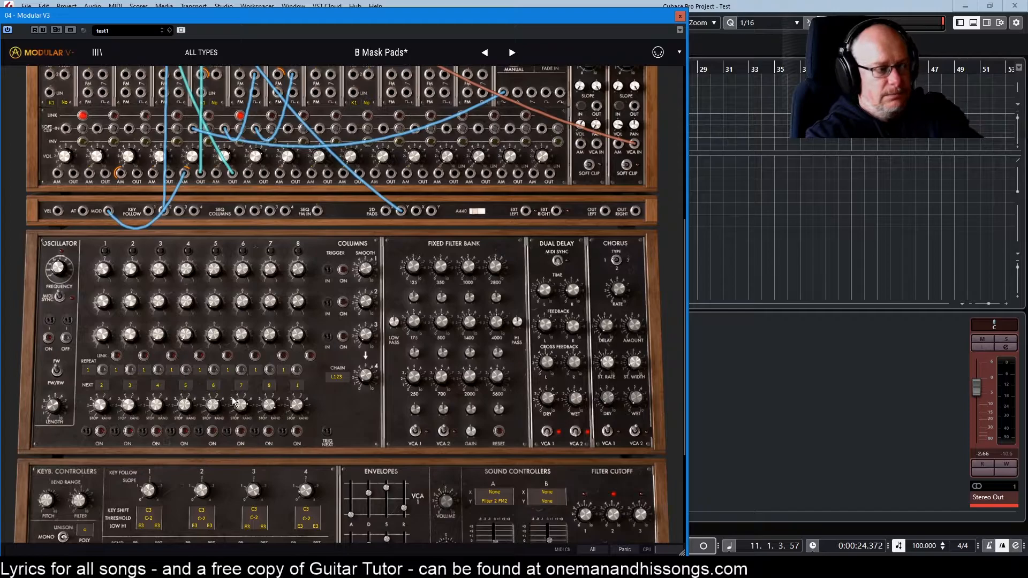
pyautogui.moveTo(201, 489)
pyautogui.moveTo(201, 490); pyautogui.dragTo(201, 455)
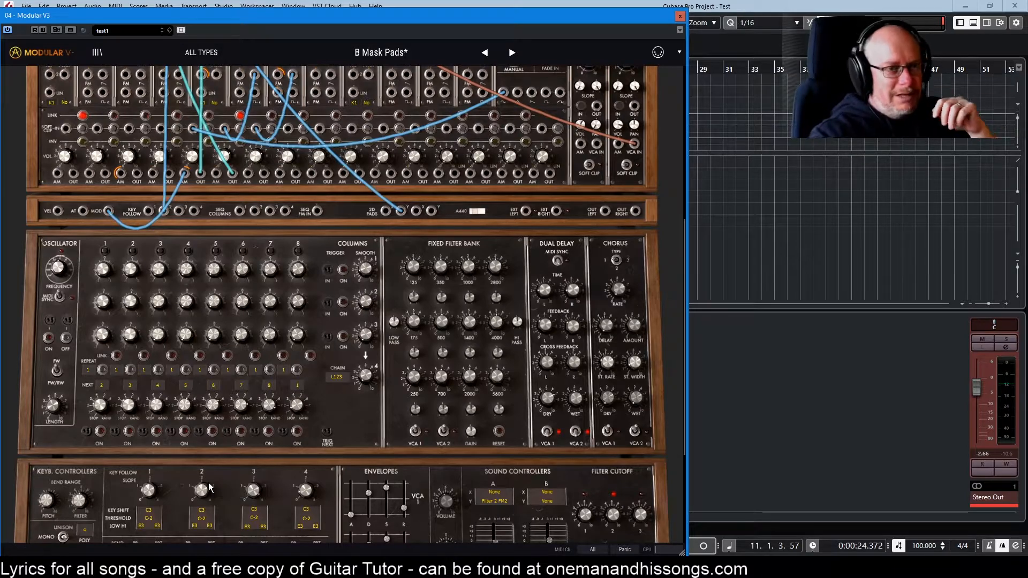
# Trace the 2D pad cable into filter 2 and vary sound controller A's vertical position by ear.
pyautogui.scroll(4, 206, 495)
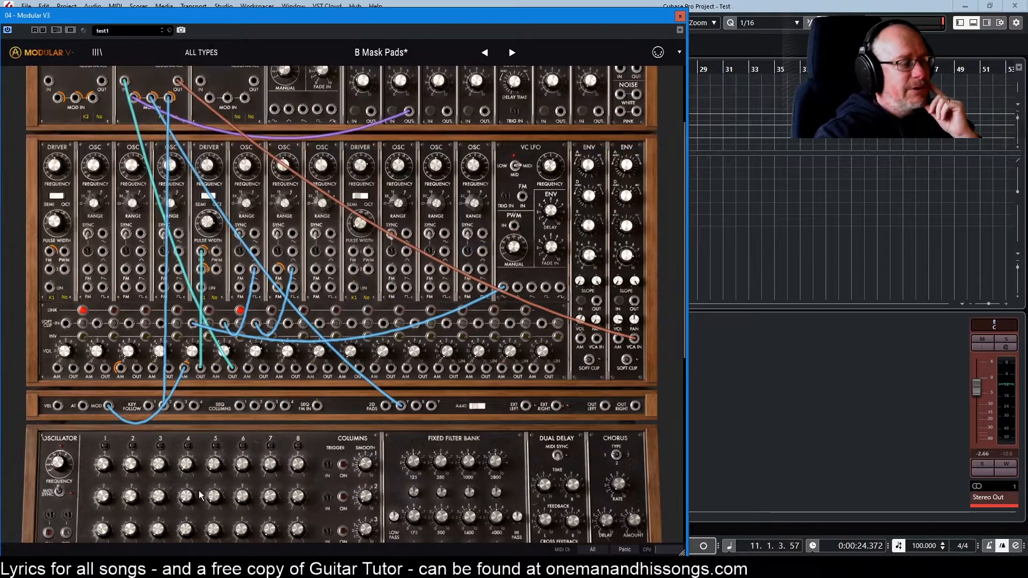
pyautogui.scroll(2, 199, 494)
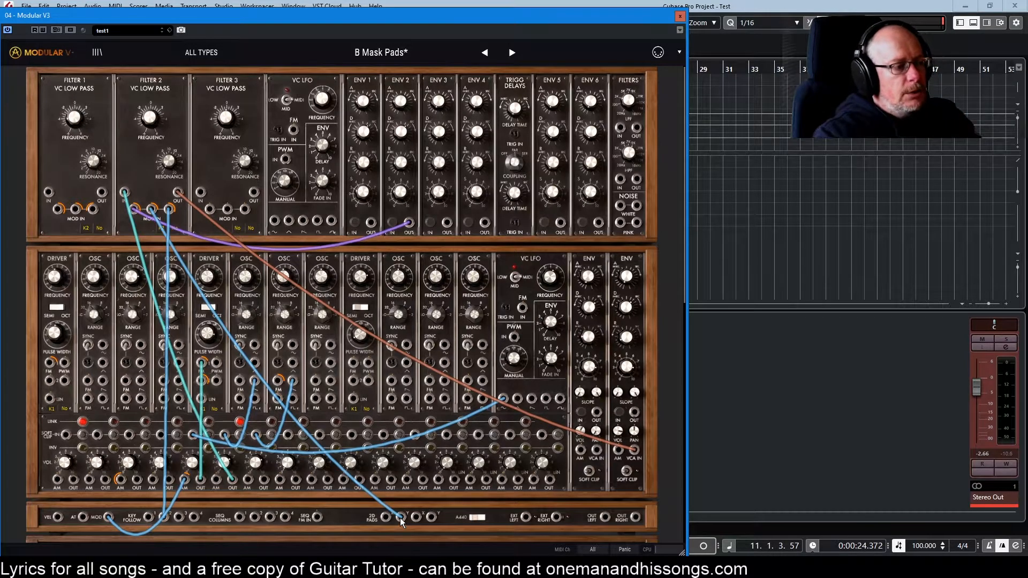
pyautogui.scroll(-5, 451, 496)
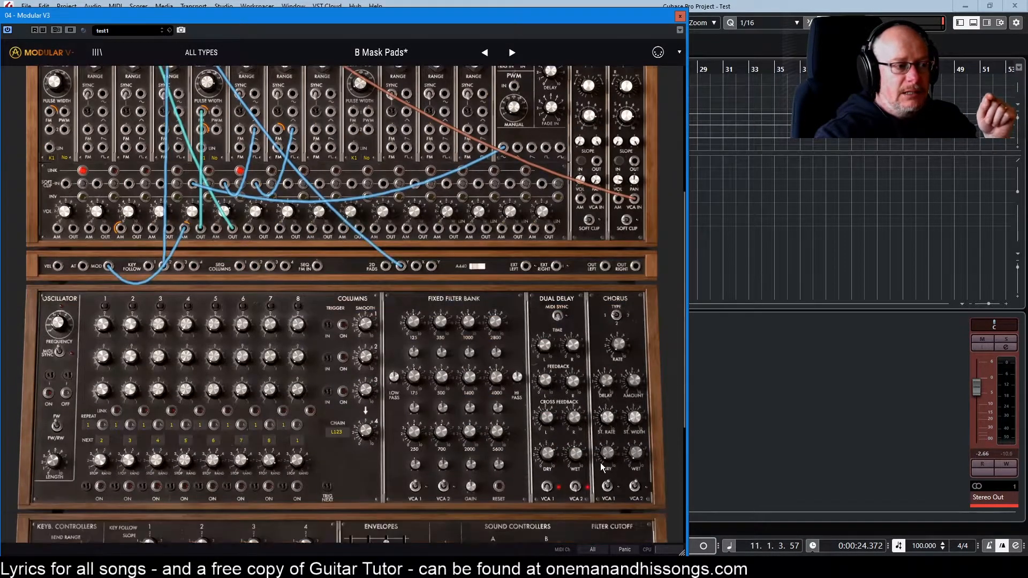
pyautogui.scroll(-4, 602, 467)
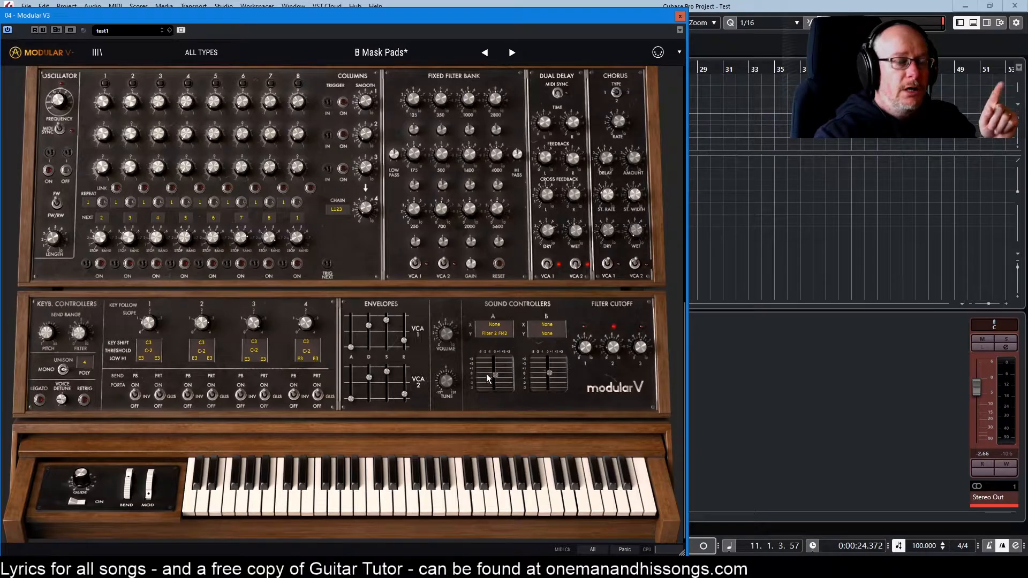
pyautogui.scroll(9, 486, 373)
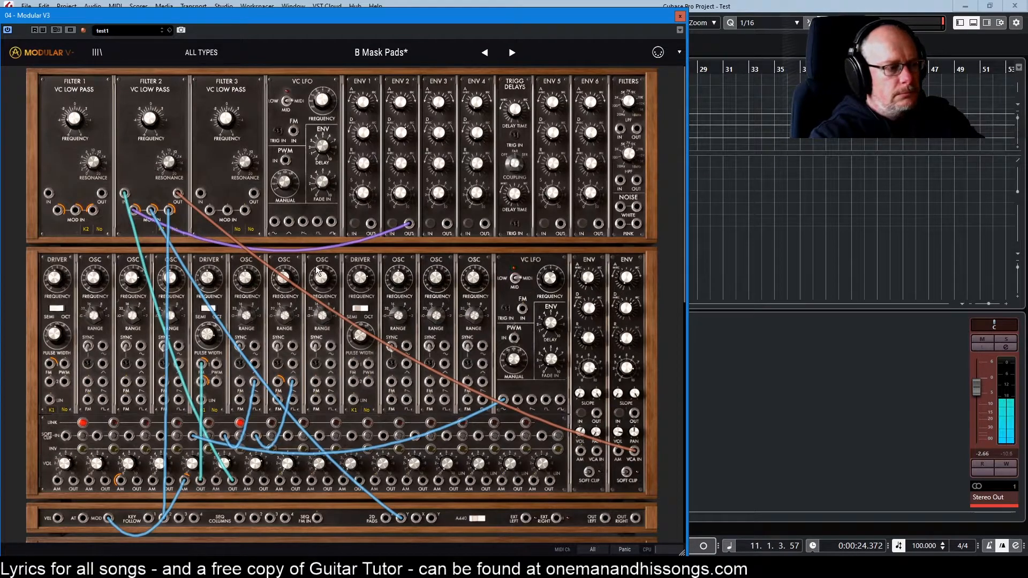
pyautogui.scroll(-3, 445, 325)
pyautogui.scroll(-7, 445, 325)
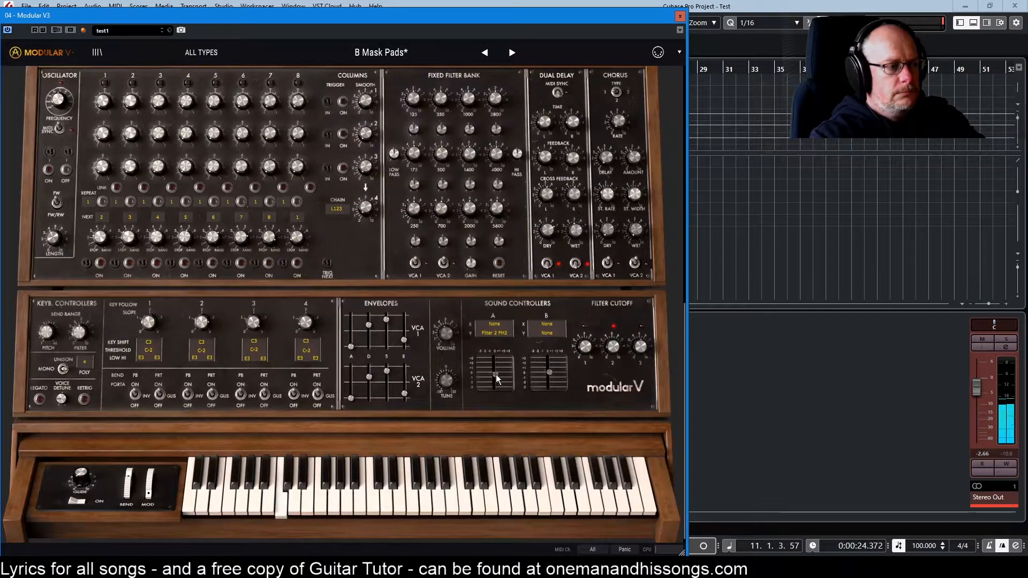
pyautogui.moveTo(495, 370); pyautogui.dragTo(492, 381)
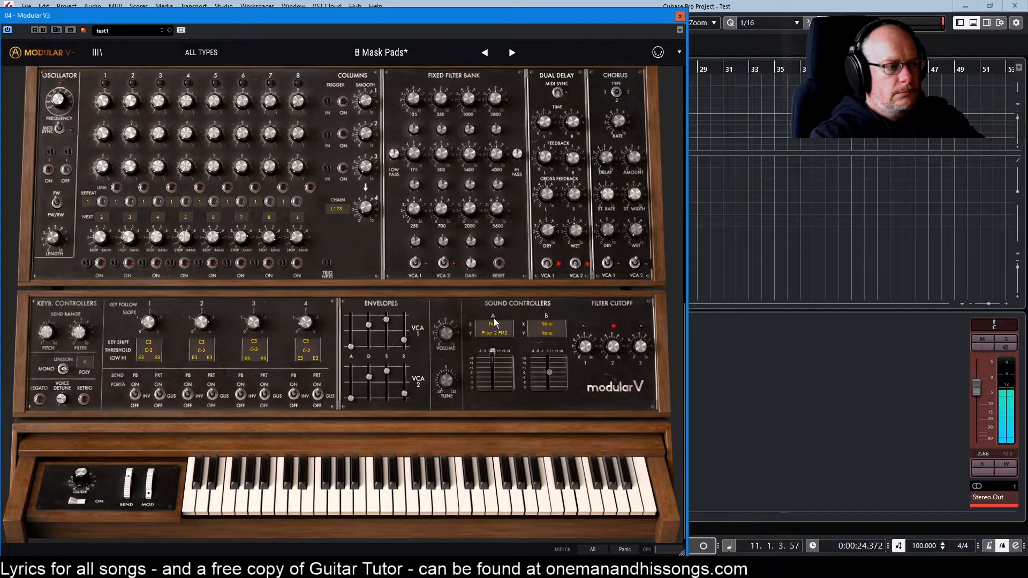
# Sweep sound controller A's 2D pad vertically to hear its modulation of filter 2.
pyautogui.moveTo(495, 416); pyautogui.dragTo(502, 393)
pyautogui.moveTo(508, 351); pyautogui.dragTo(507, 249)
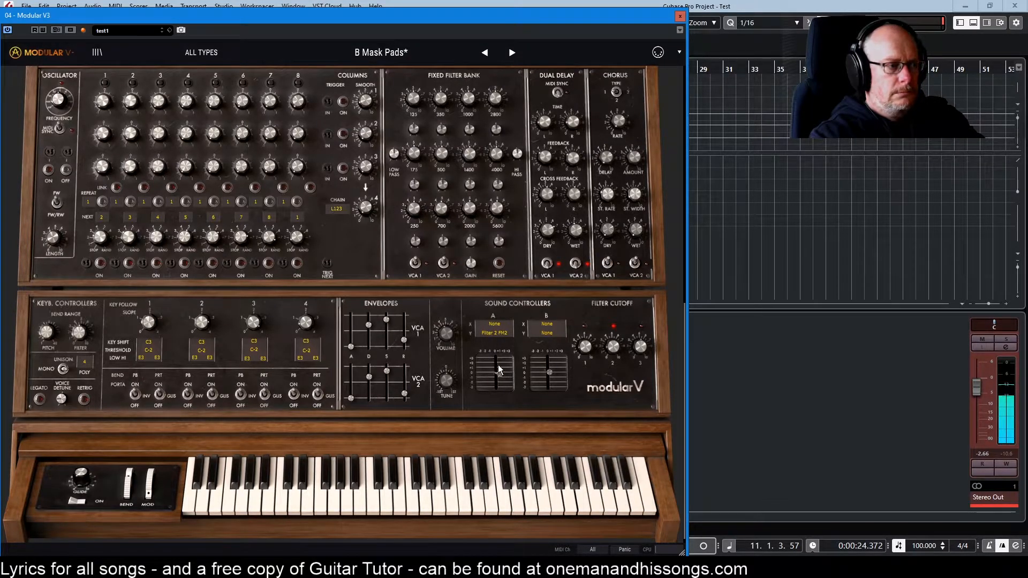
# Trace the mod wheel cable into the mixer, lower oscillator 5's fine tuning to 1.0001 and vary it slightly by ear.
pyautogui.scroll(10, 494, 336)
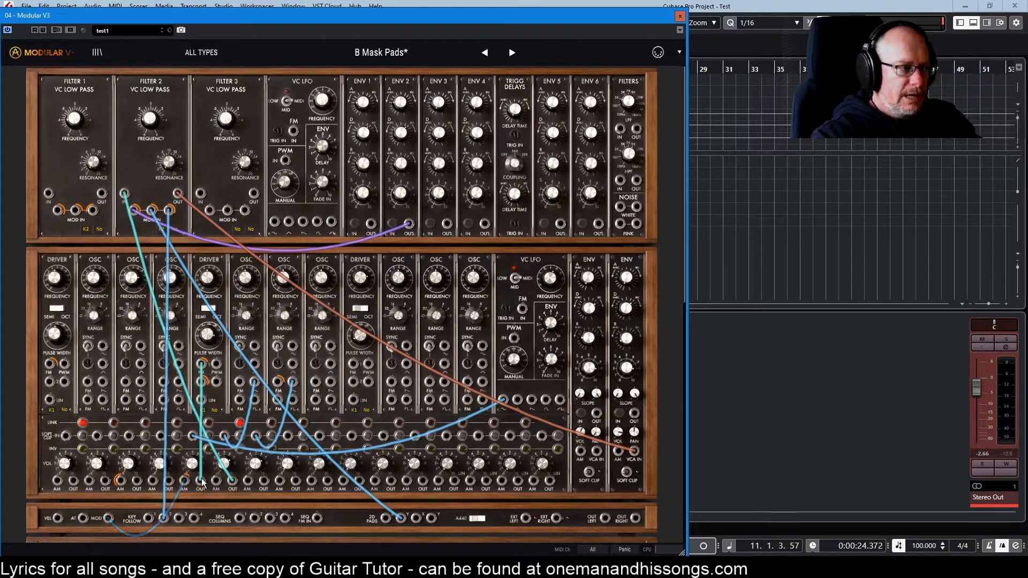
pyautogui.moveTo(194, 478); pyautogui.dragTo(185, 481)
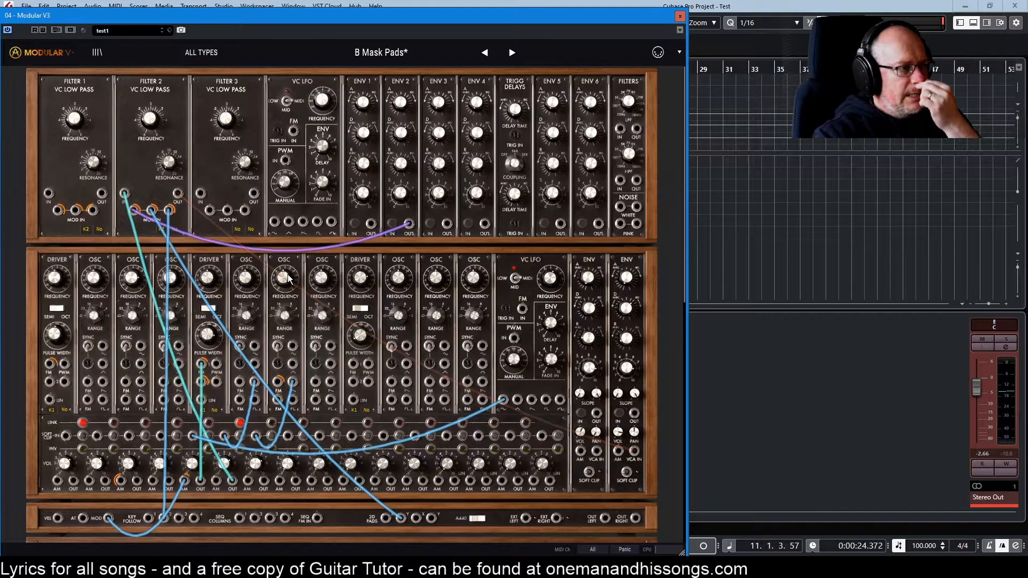
pyautogui.moveTo(288, 279)
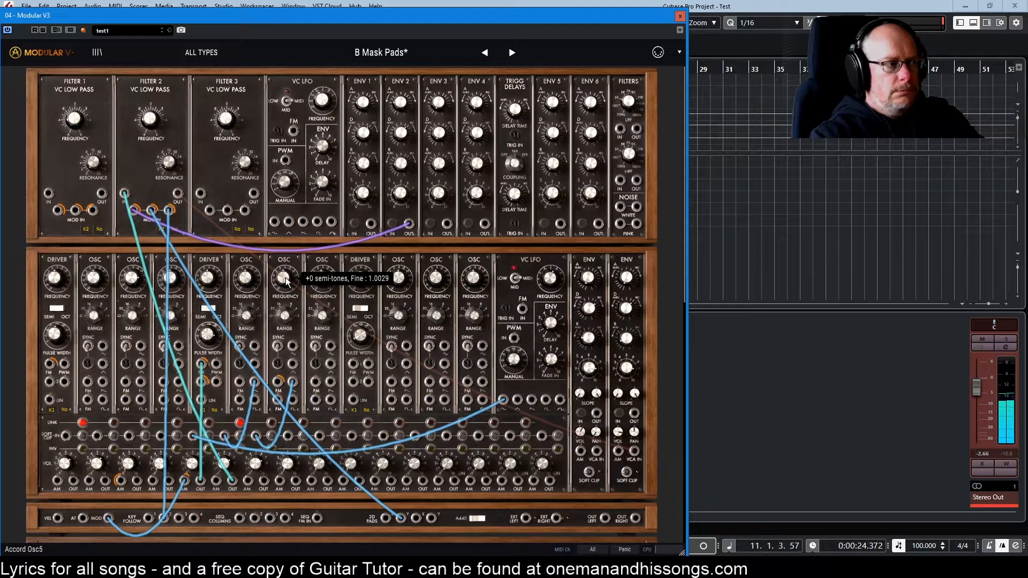
pyautogui.moveTo(283, 278); pyautogui.dragTo(284, 279)
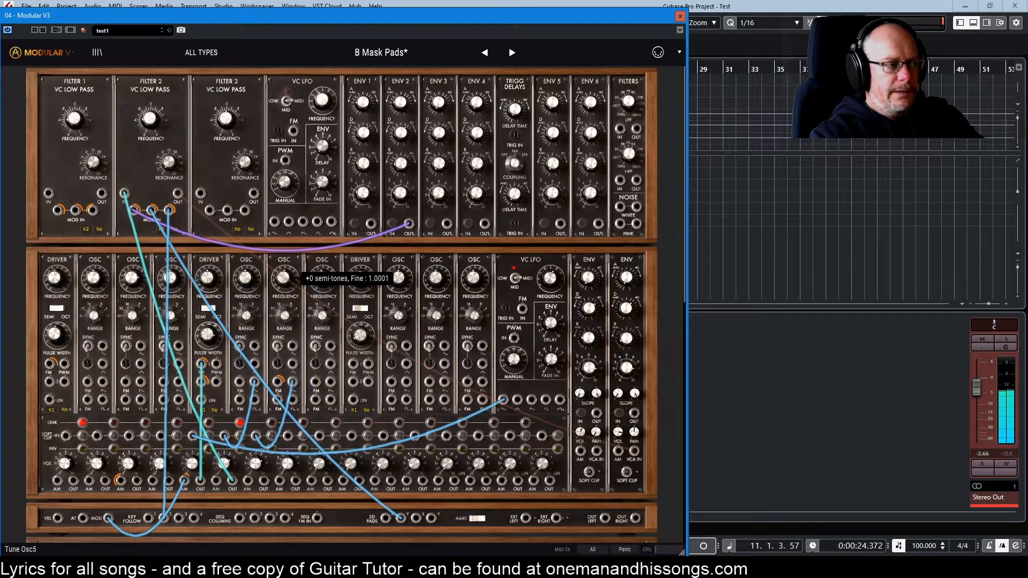
pyautogui.moveTo(283, 278); pyautogui.dragTo(283, 276)
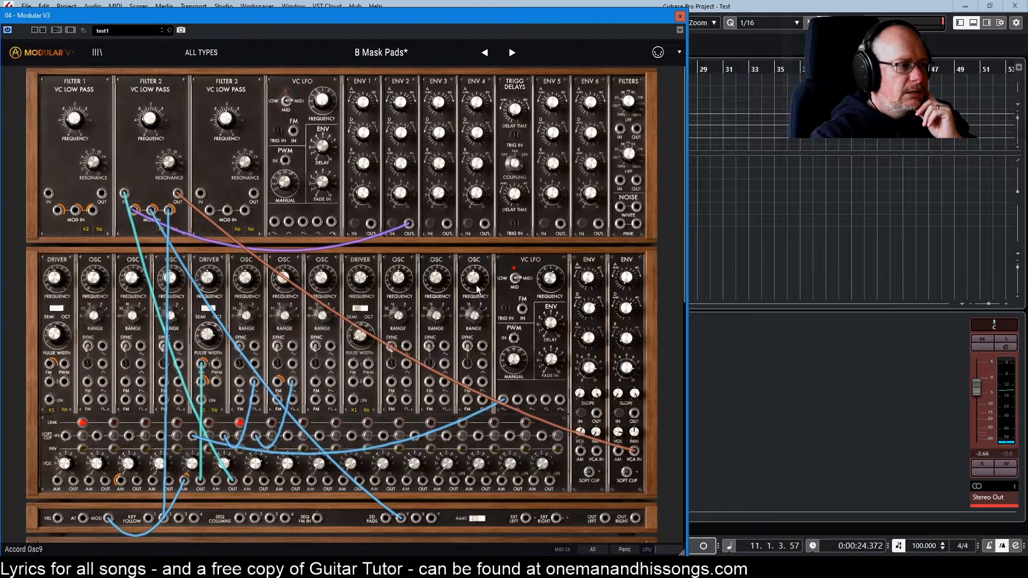
pyautogui.moveTo(476, 283)
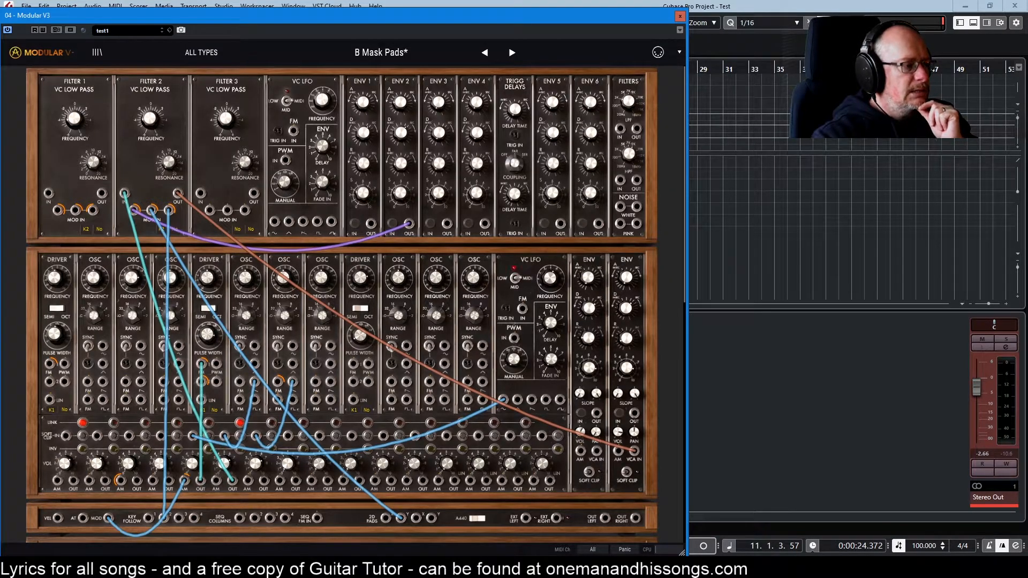
# Discard the edits by reloading the saved B Mask Pads preset.
pyautogui.click(351, 567)
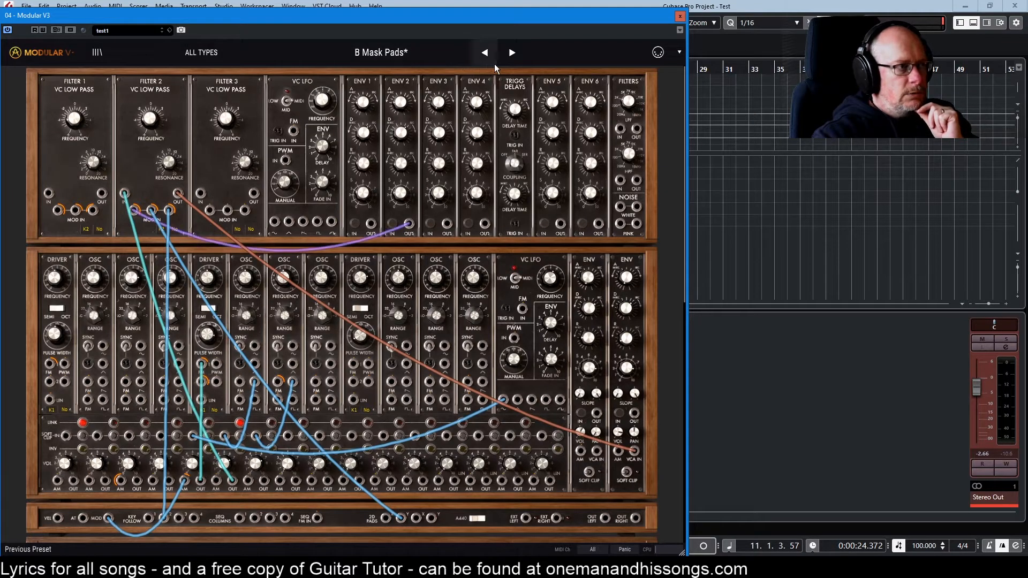
pyautogui.click(484, 53)
pyautogui.click(484, 54)
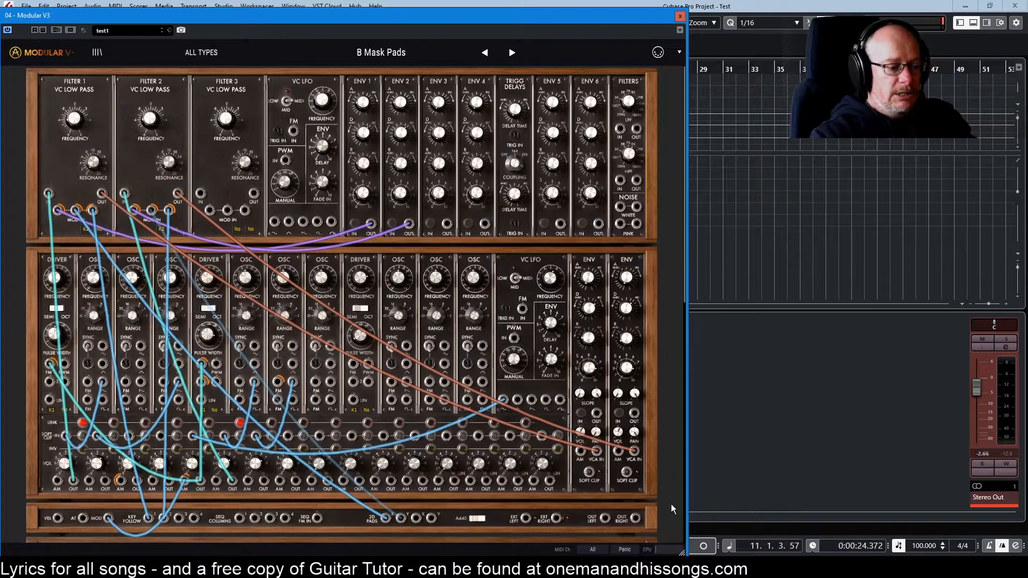
# Sweep sound controller A's 2D pad across both axes to hear the combined modulation of filters 1 and 2.
pyautogui.scroll(-5, 488, 474)
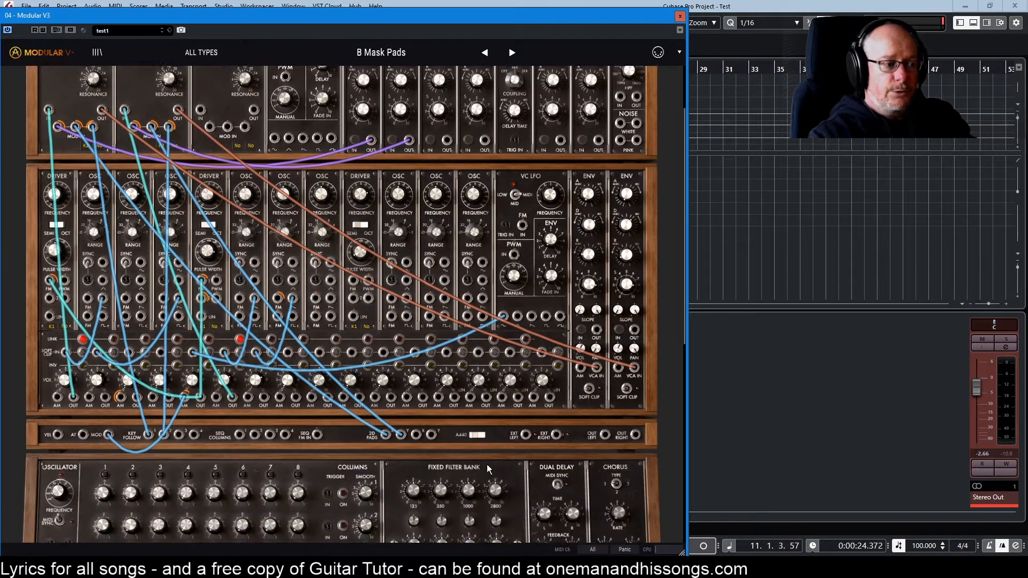
pyautogui.scroll(-2, 486, 466)
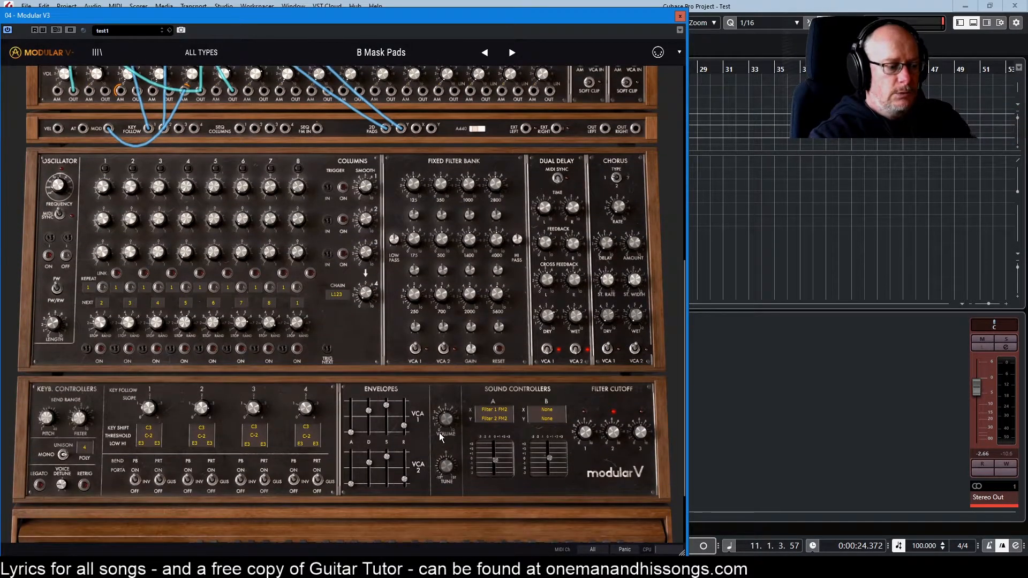
pyautogui.moveTo(499, 457); pyautogui.dragTo(447, 533)
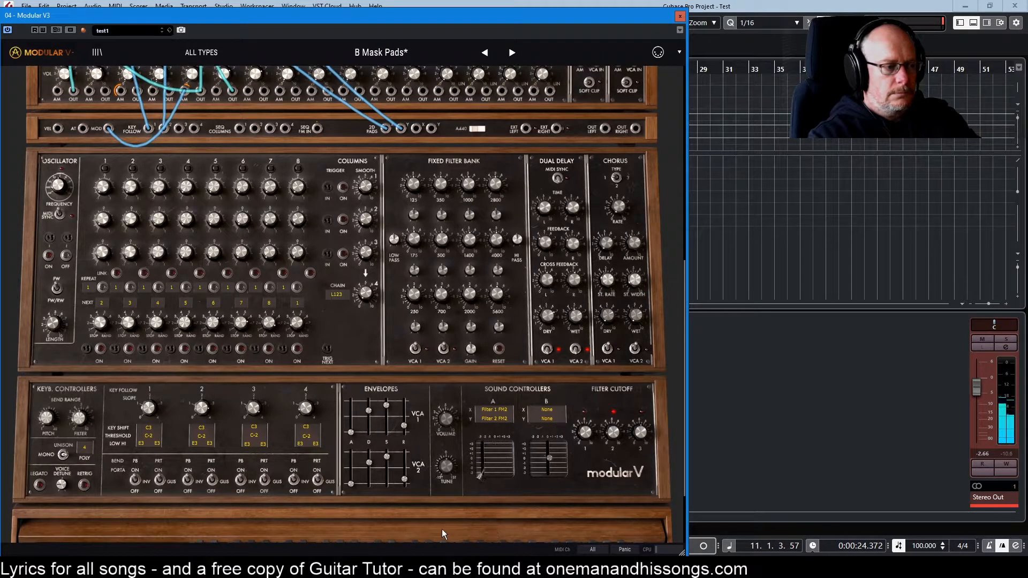
pyautogui.moveTo(364, 480); pyautogui.dragTo(573, 482)
pyautogui.moveTo(569, 439); pyautogui.dragTo(454, 397)
pyautogui.moveTo(456, 490); pyautogui.dragTo(563, 381)
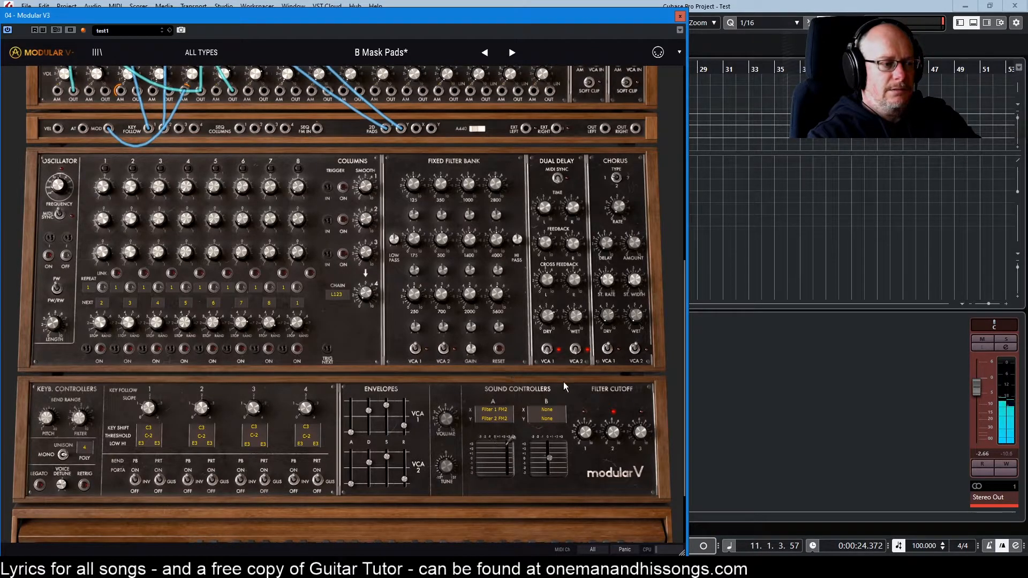
pyautogui.moveTo(563, 534); pyautogui.dragTo(481, 490)
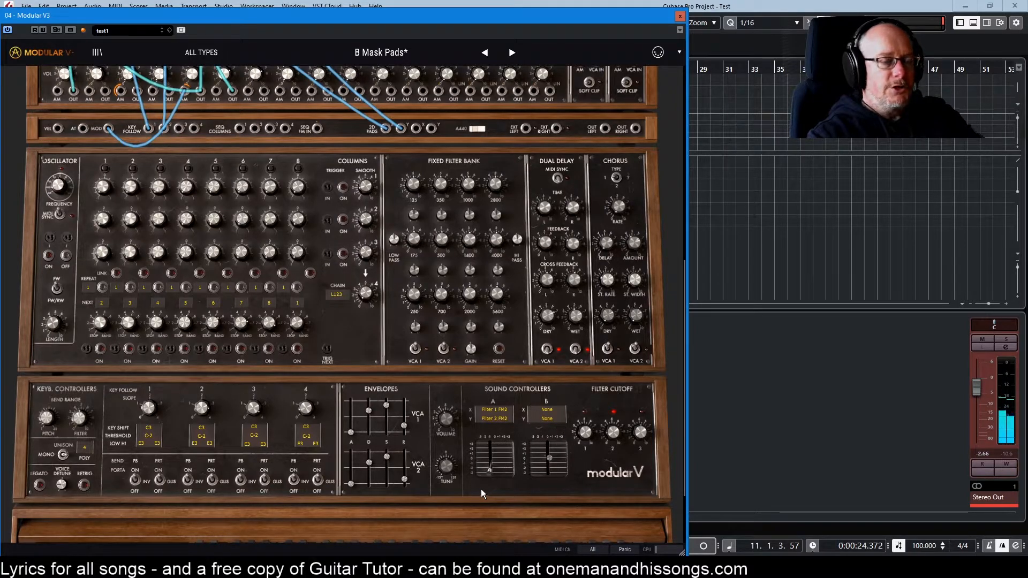
# Review the restored patch from the filters down to the keyboard controllers and trace the filter 2 cables to their sources.
pyautogui.scroll(3, 482, 329)
pyautogui.scroll(5, 482, 329)
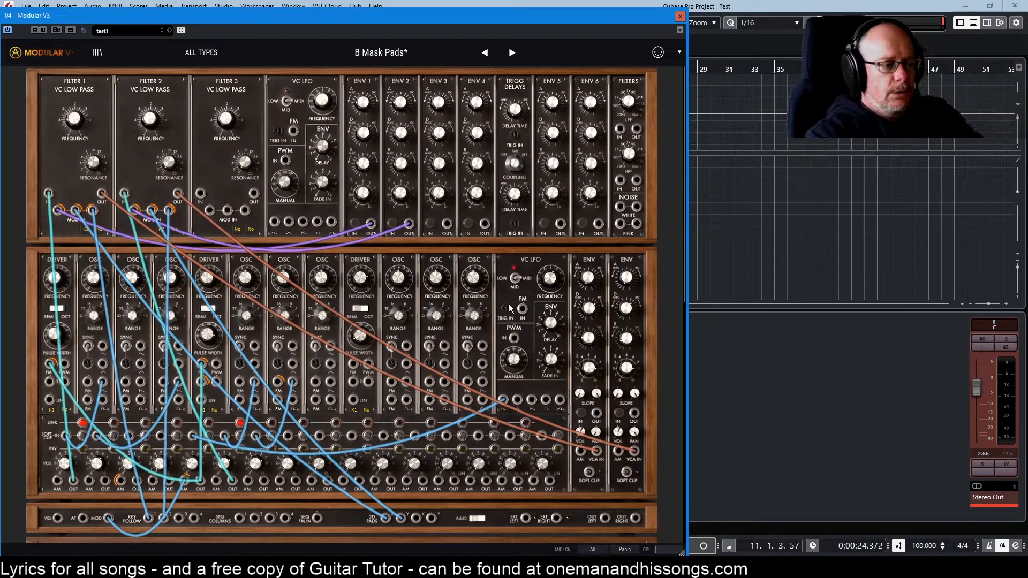
pyautogui.scroll(-6, 508, 373)
pyautogui.scroll(-3, 508, 373)
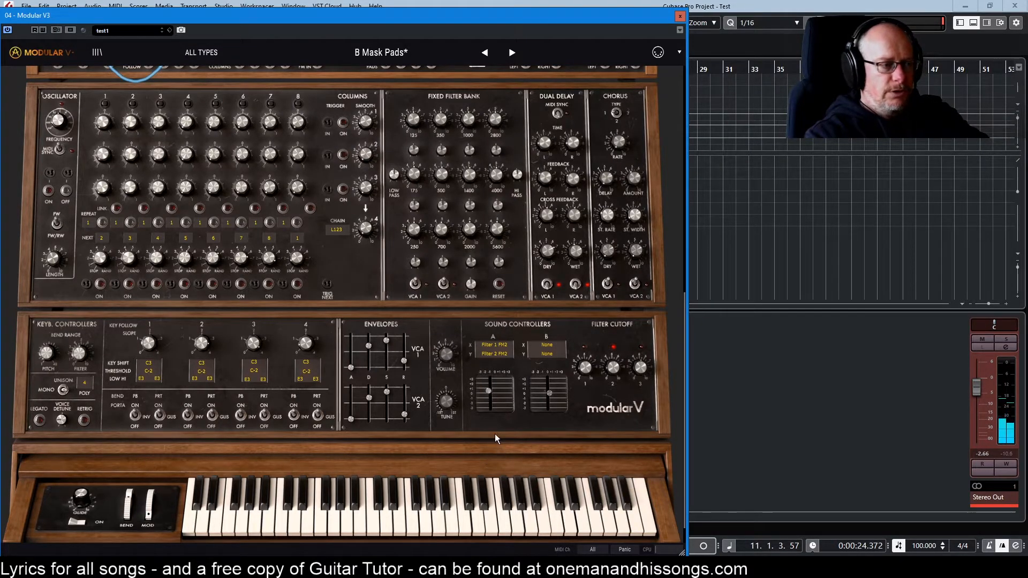
pyautogui.scroll(10, 507, 354)
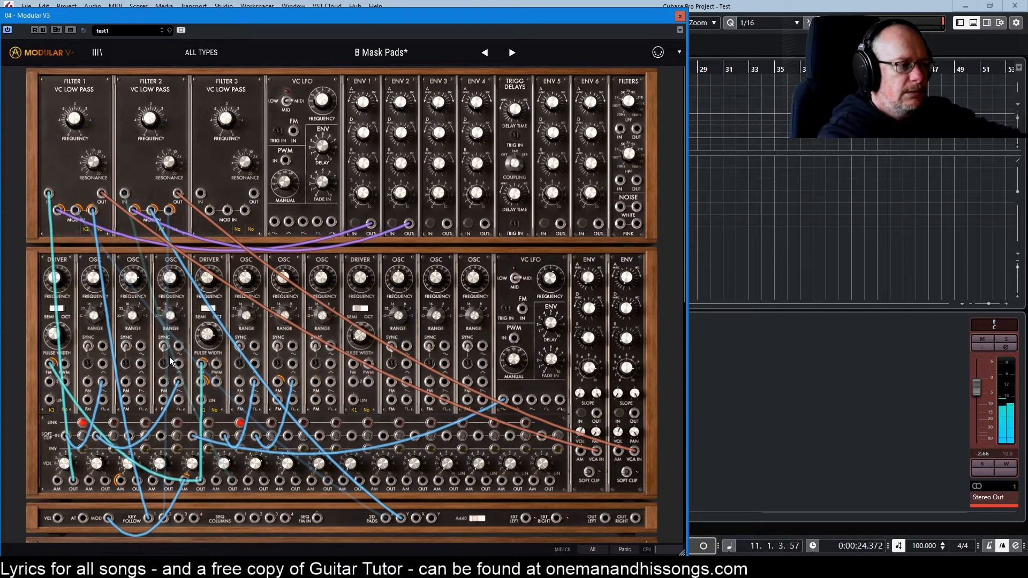
pyautogui.moveTo(170, 360); pyautogui.dragTo(197, 481)
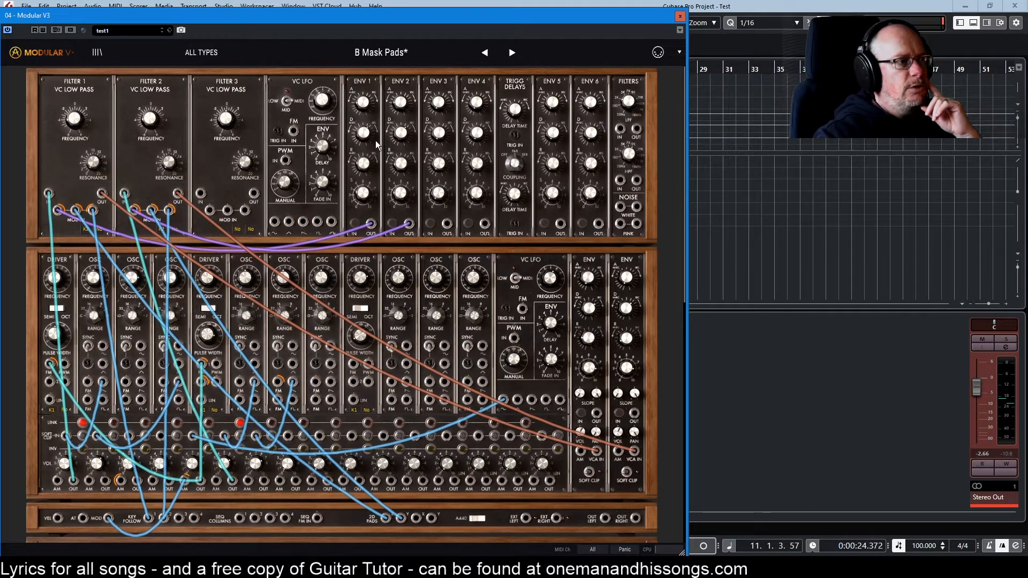
# Check envelope 2's decay time and envelope 1's attack time.
pyautogui.moveTo(404, 136)
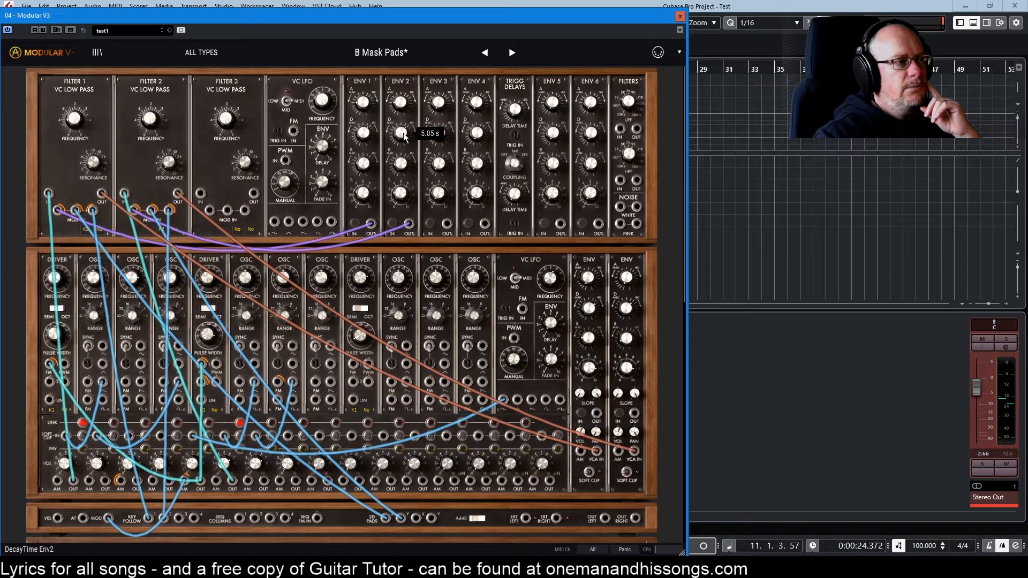
pyautogui.moveTo(366, 103)
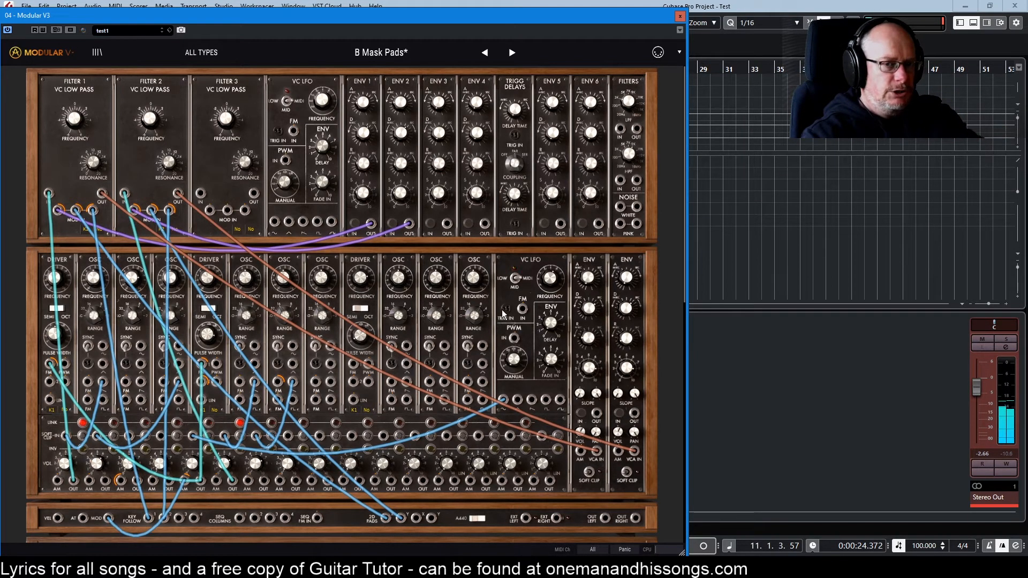
pyautogui.scroll(-1, 511, 287)
pyautogui.scroll(1, 513, 288)
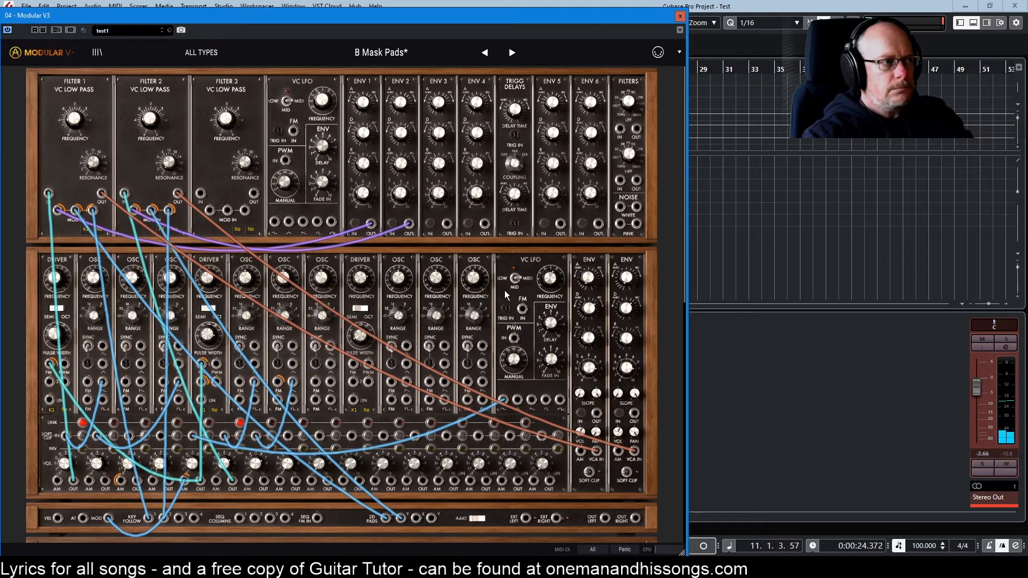